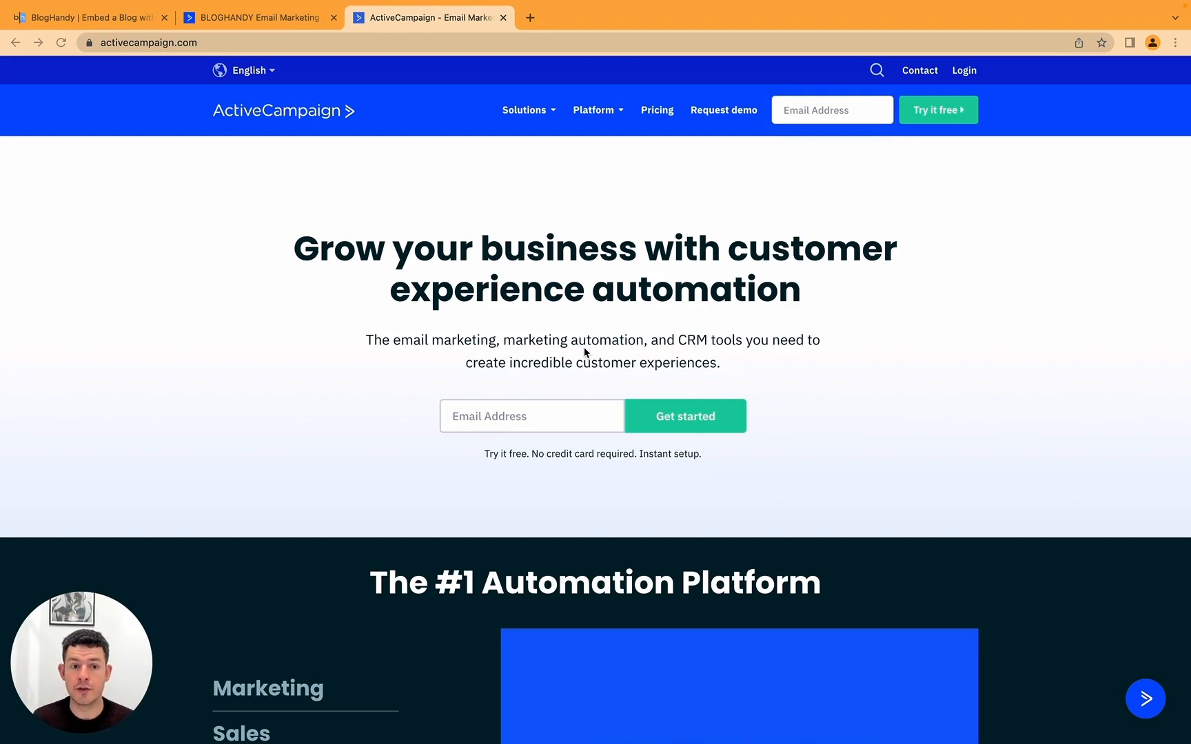
Step: Go to the account's Website > Pages list, dismissing the forms popup on the way
left_click(488, 242)
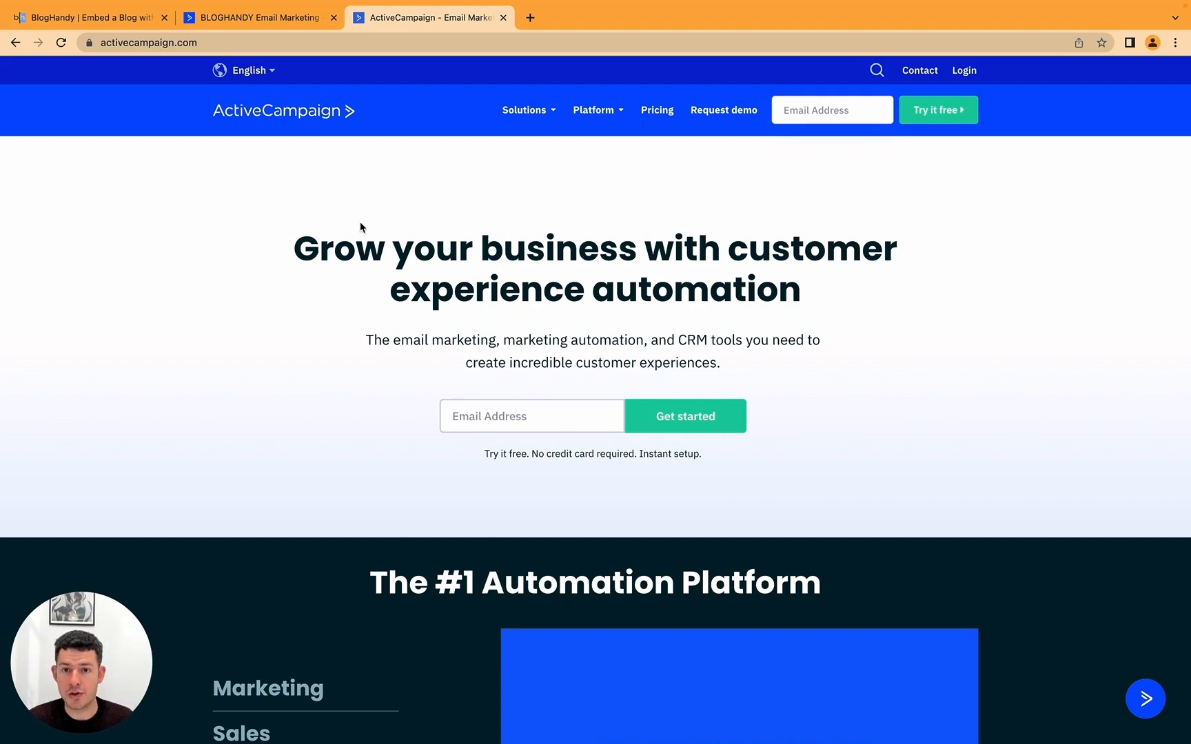
left_click(259, 25)
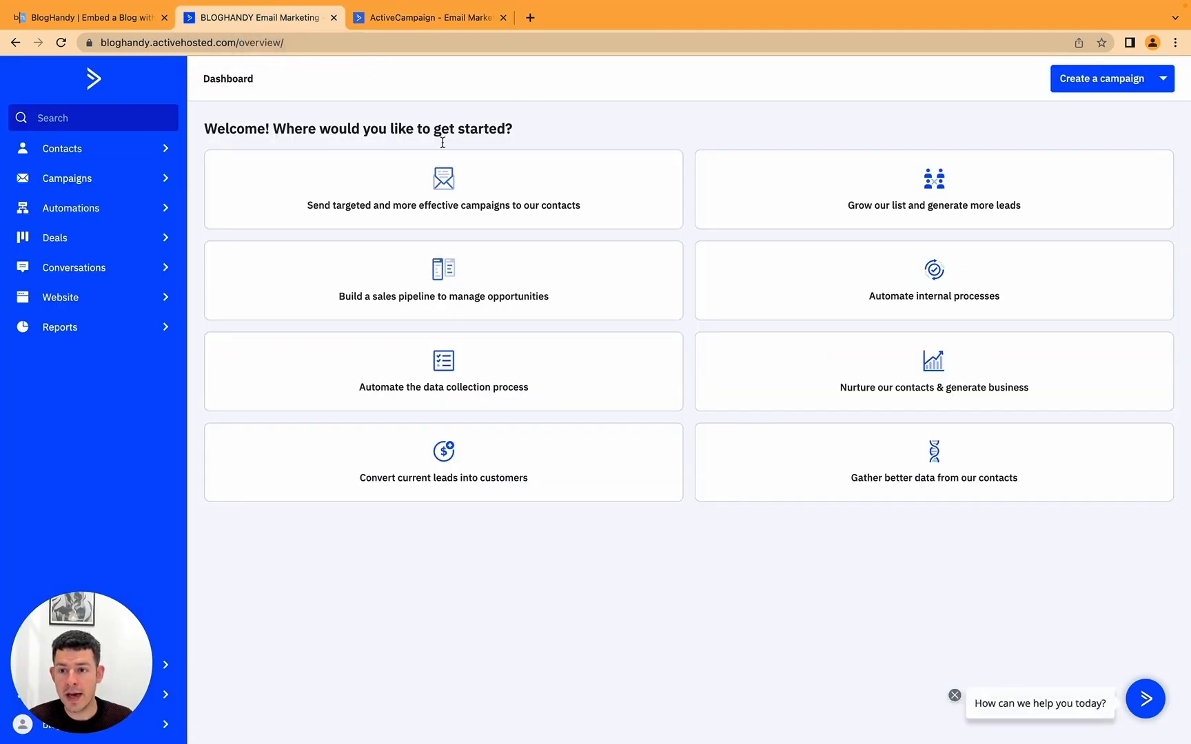
left_click(81, 298)
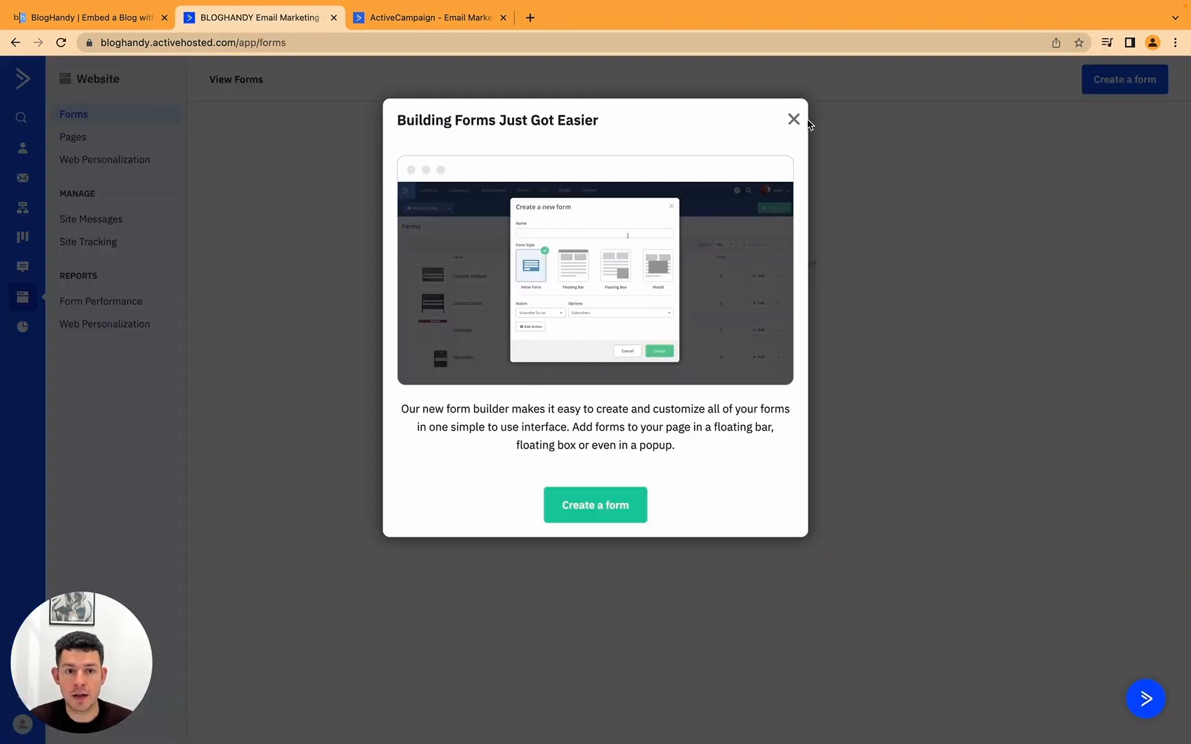
left_click(793, 120)
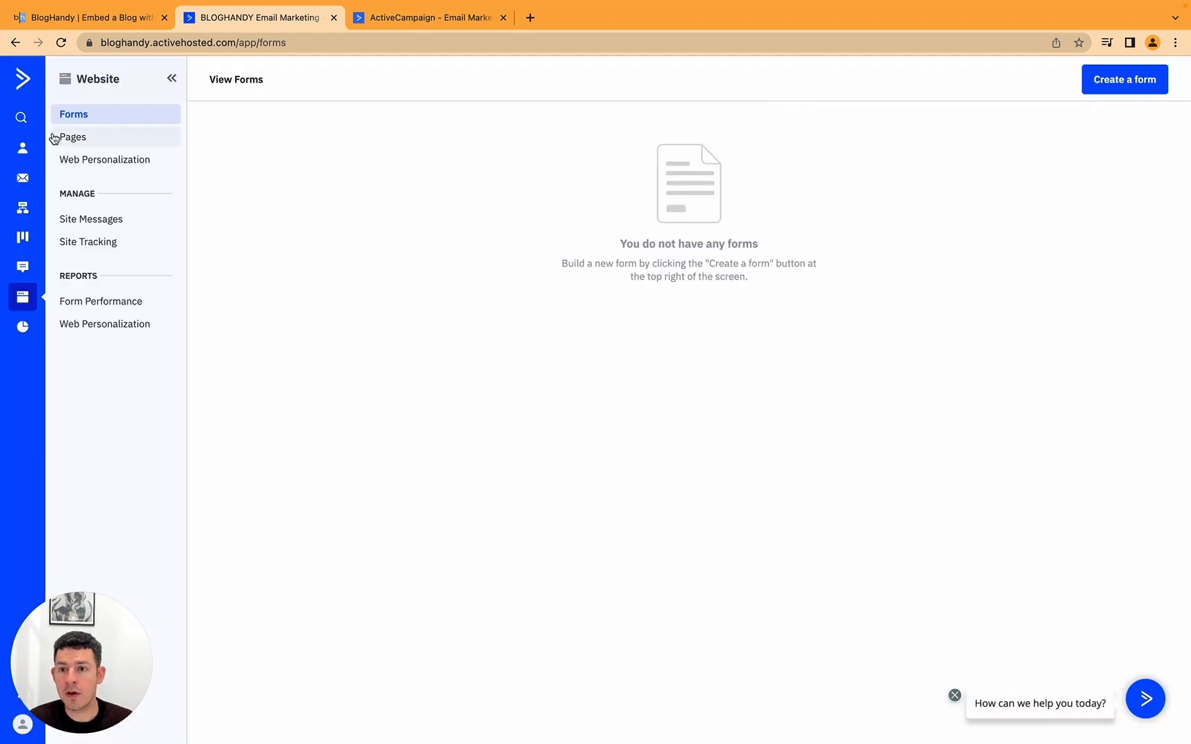
left_click(95, 139)
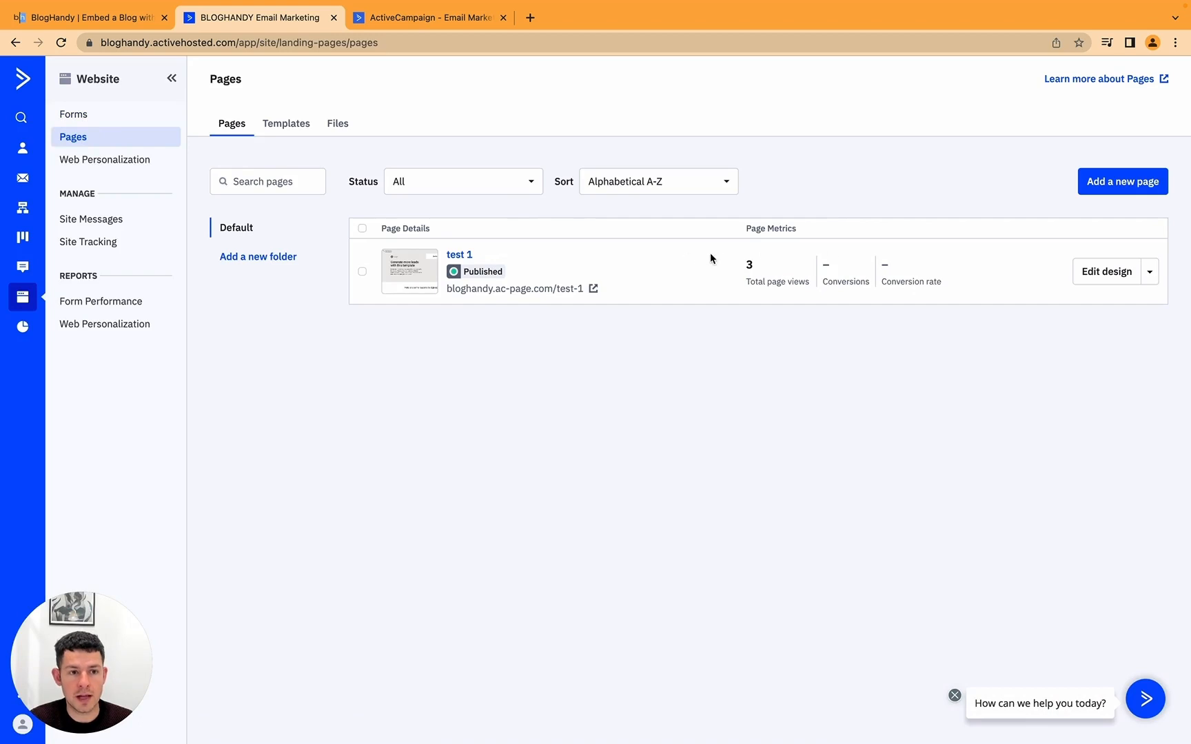
Step: Create a new landing page from the Lead Generation Layout template
left_click(1133, 182)
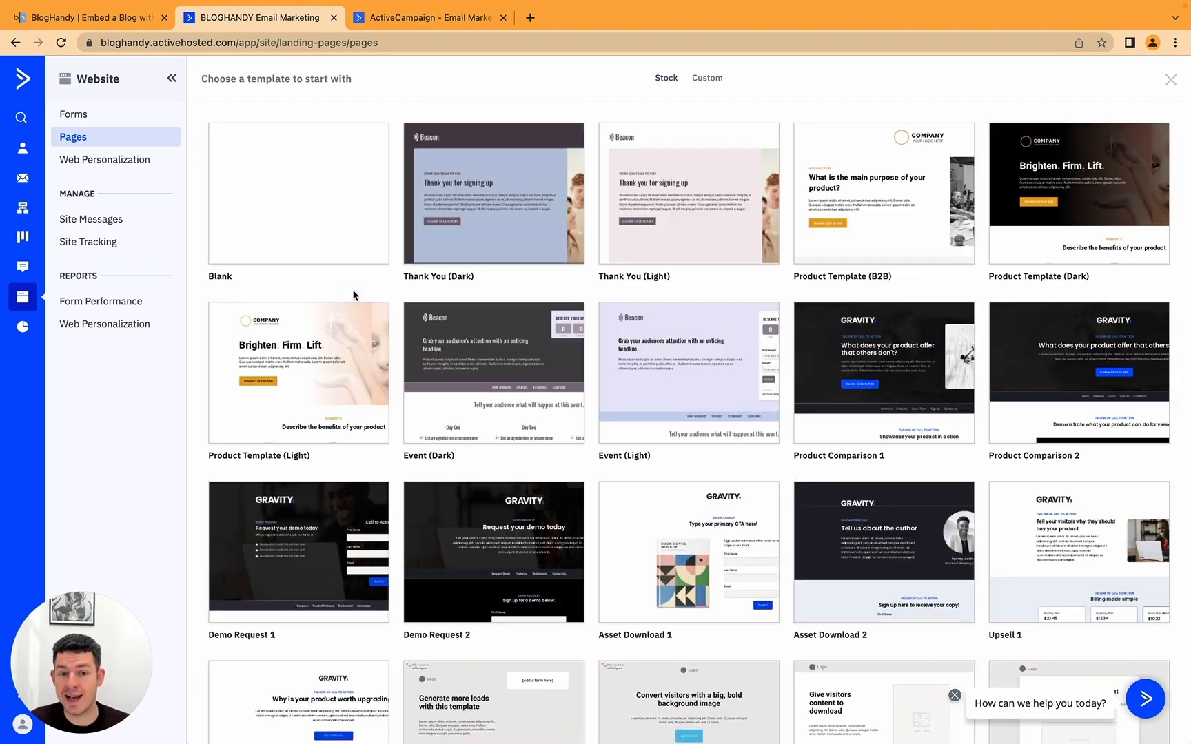
mouse_move(602, 372)
scroll(904, 200, "down", 7)
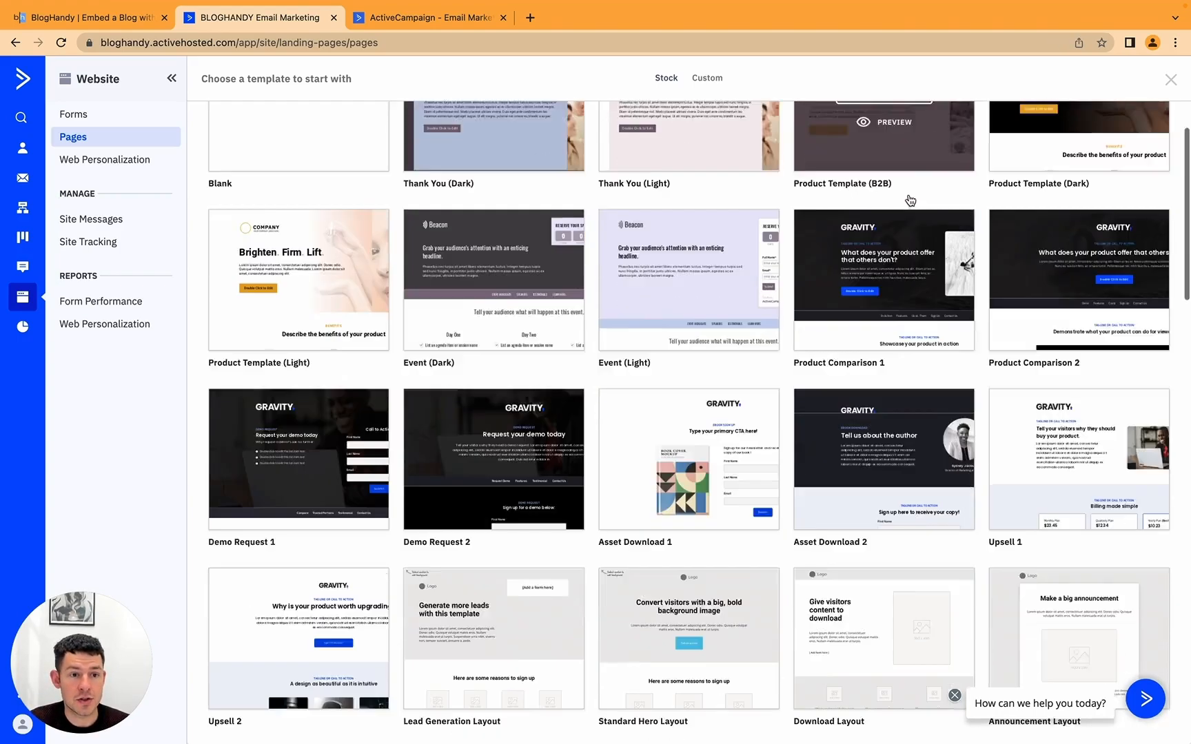
scroll(908, 200, "up", 3)
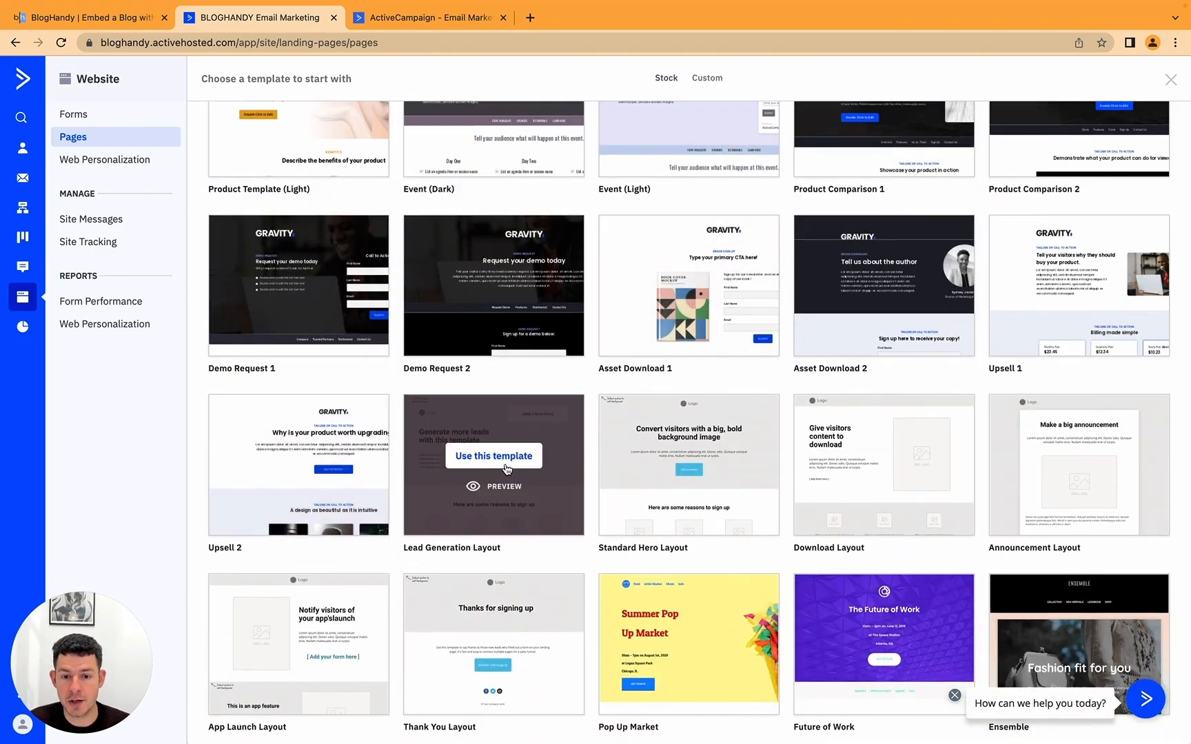
left_click(507, 466)
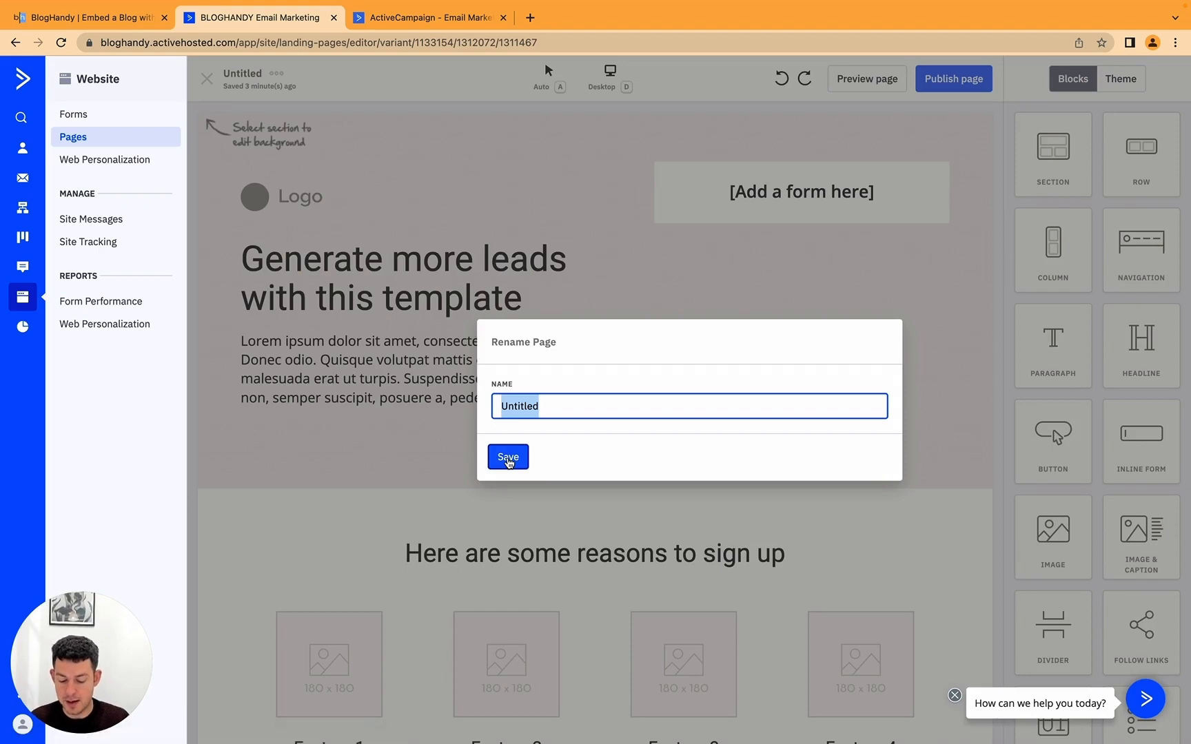
Step: Save the page name as 'My Blog' and dismiss the support chat bubble
type("My Blog")
left_click(505, 460)
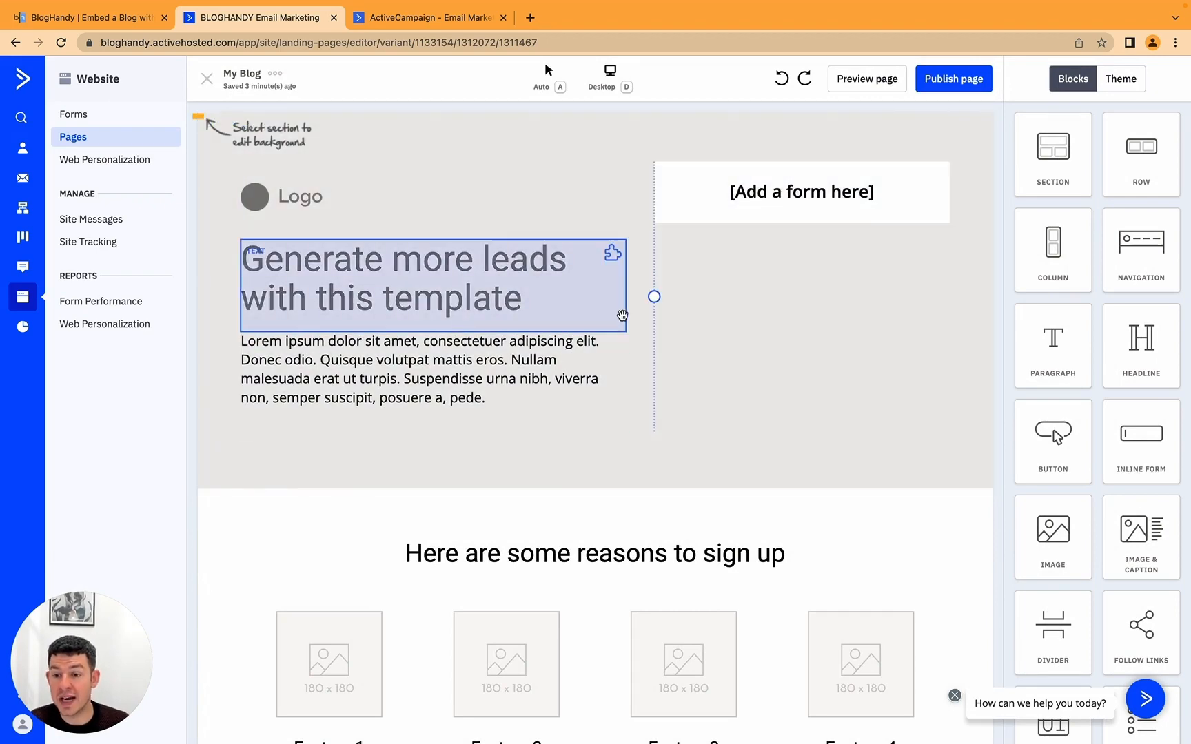
scroll(622, 316, "down", 5)
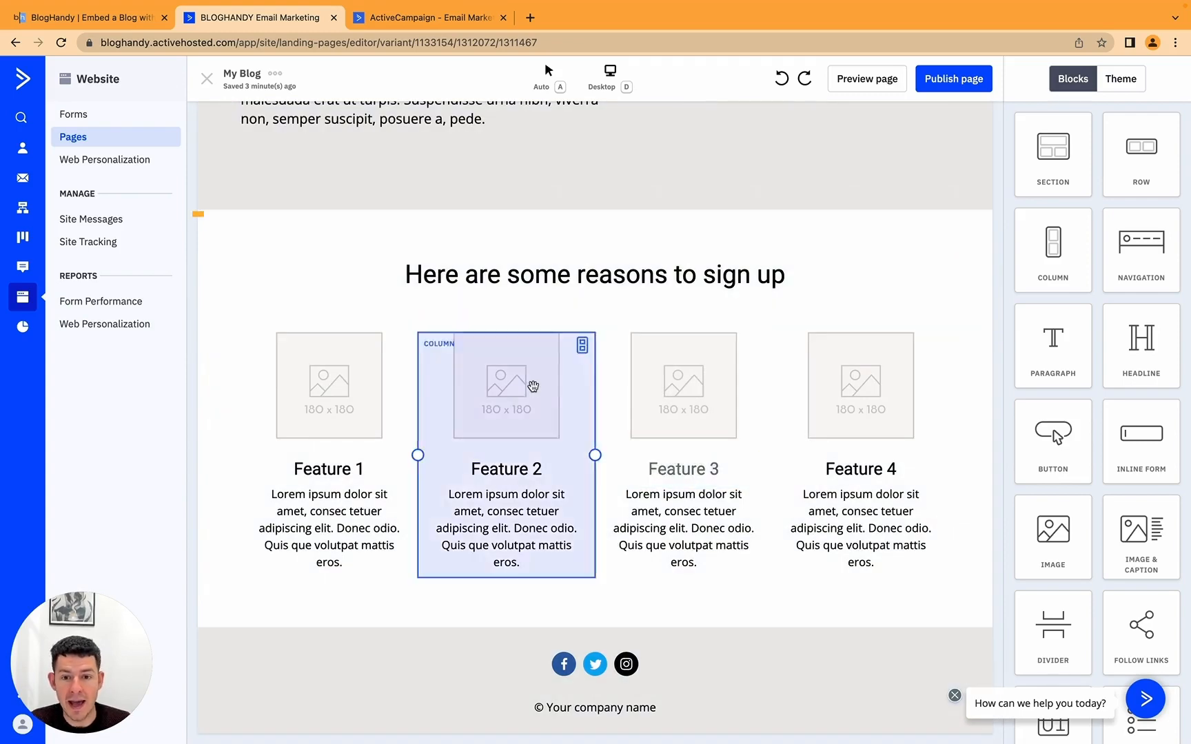
scroll(529, 310, "up", 5)
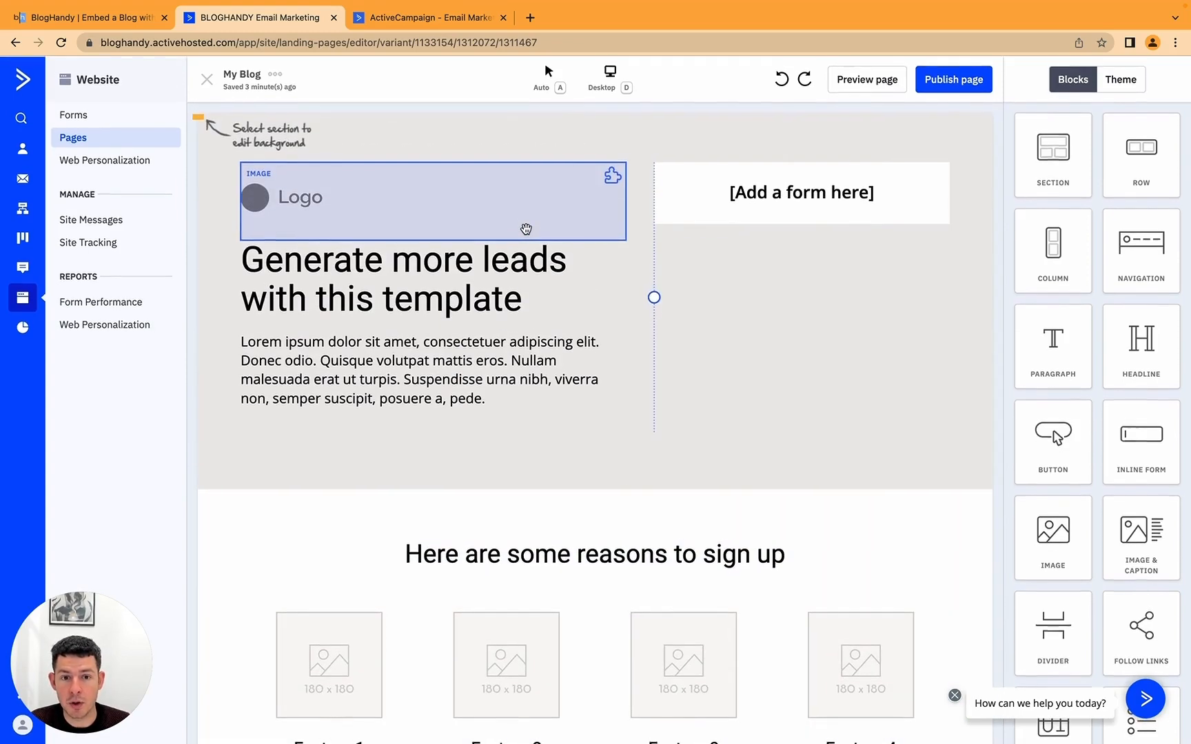
scroll(526, 229, "down", 5)
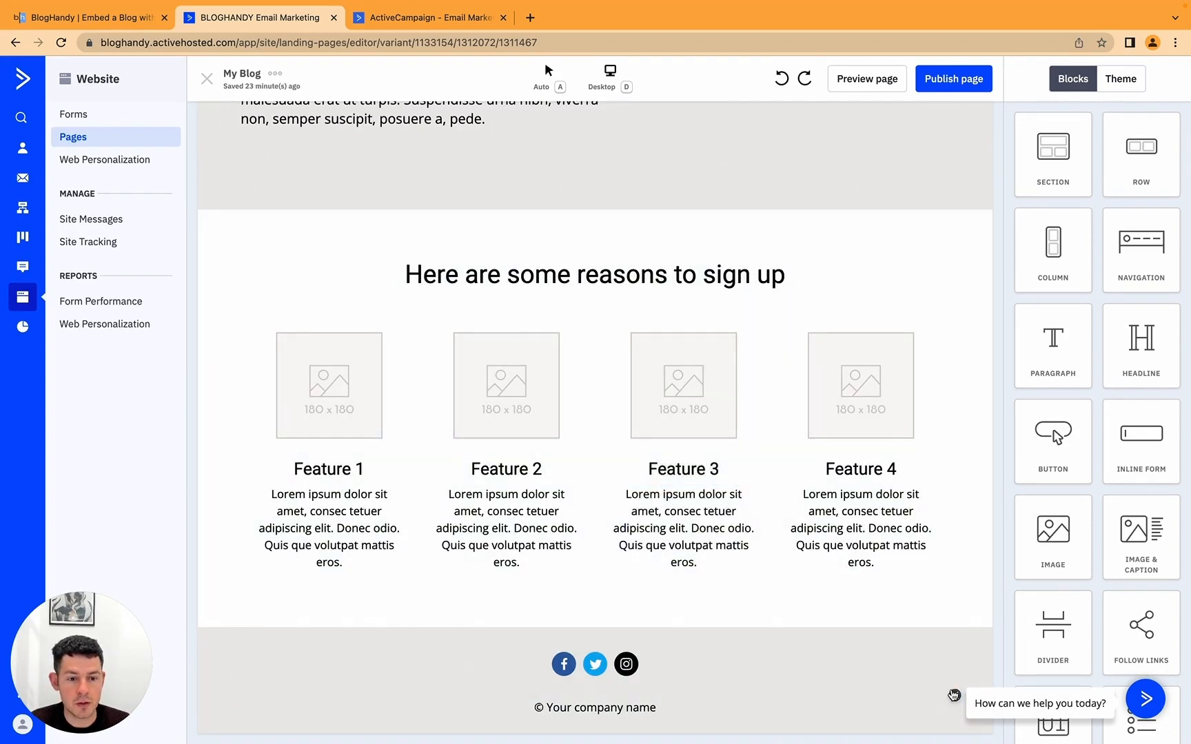
left_click(953, 694)
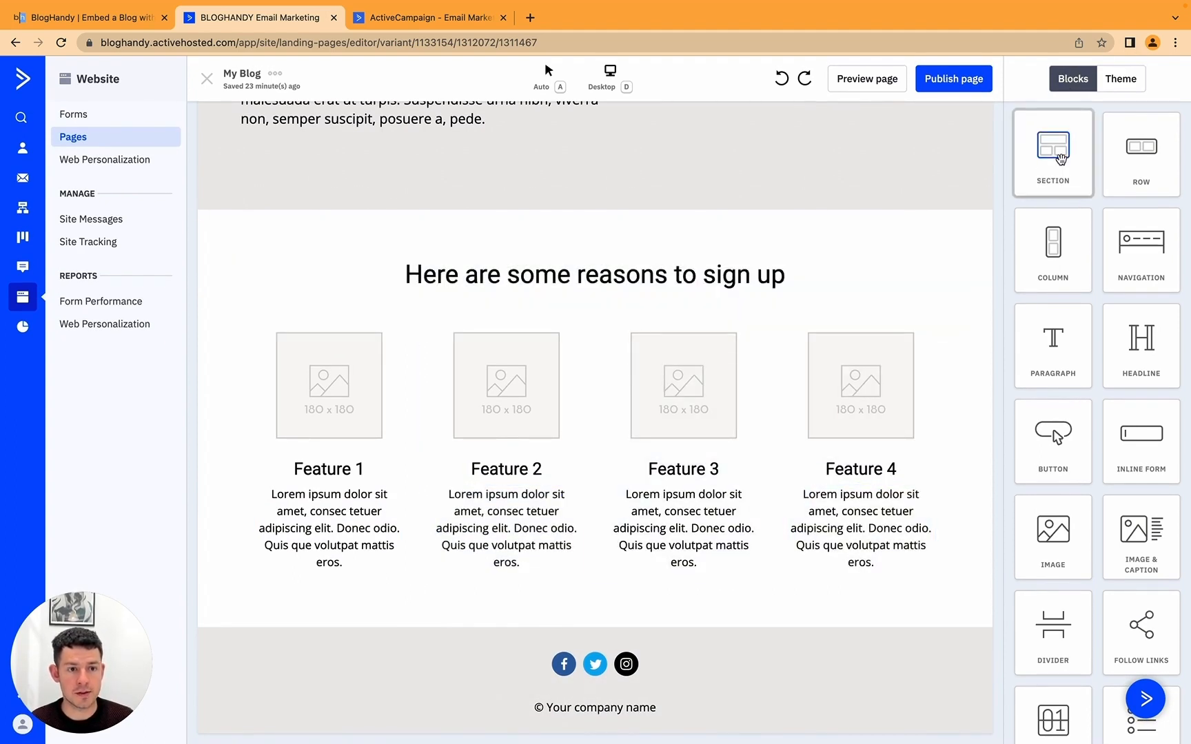
Step: Add a new section above the footer and drop an Embed block into it
left_click_drag(1060, 159, 541, 620)
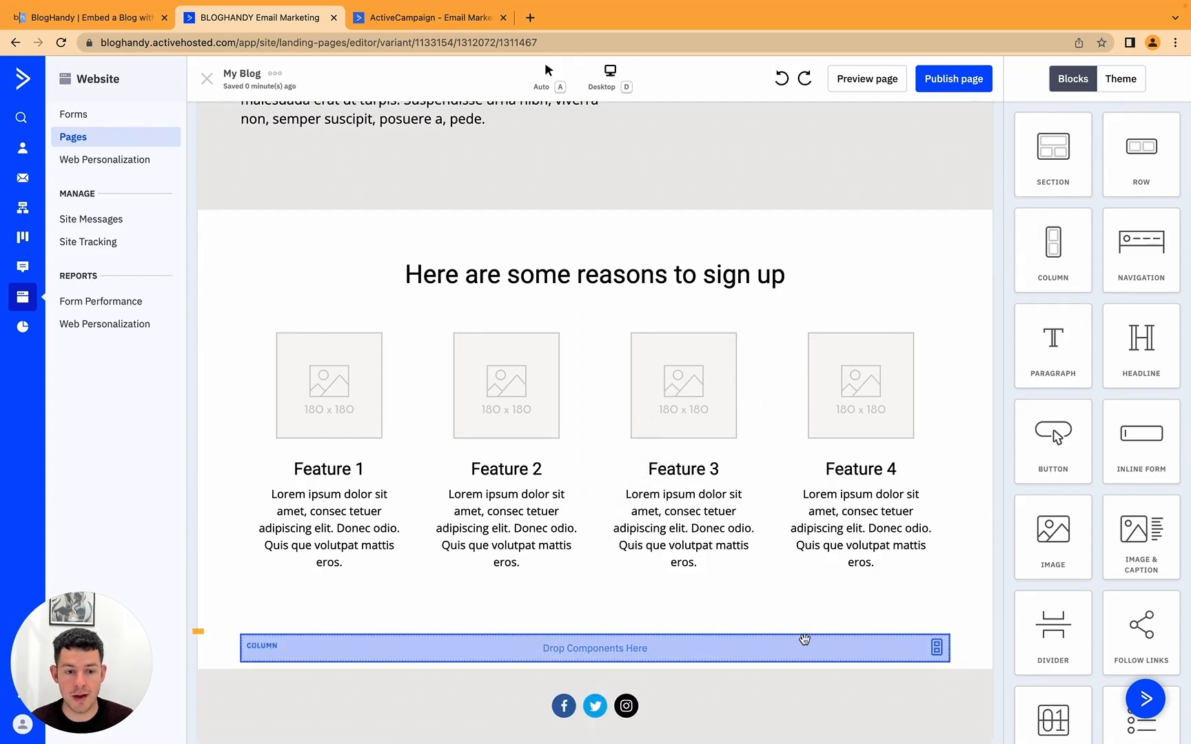
scroll(683, 643, "down", 1)
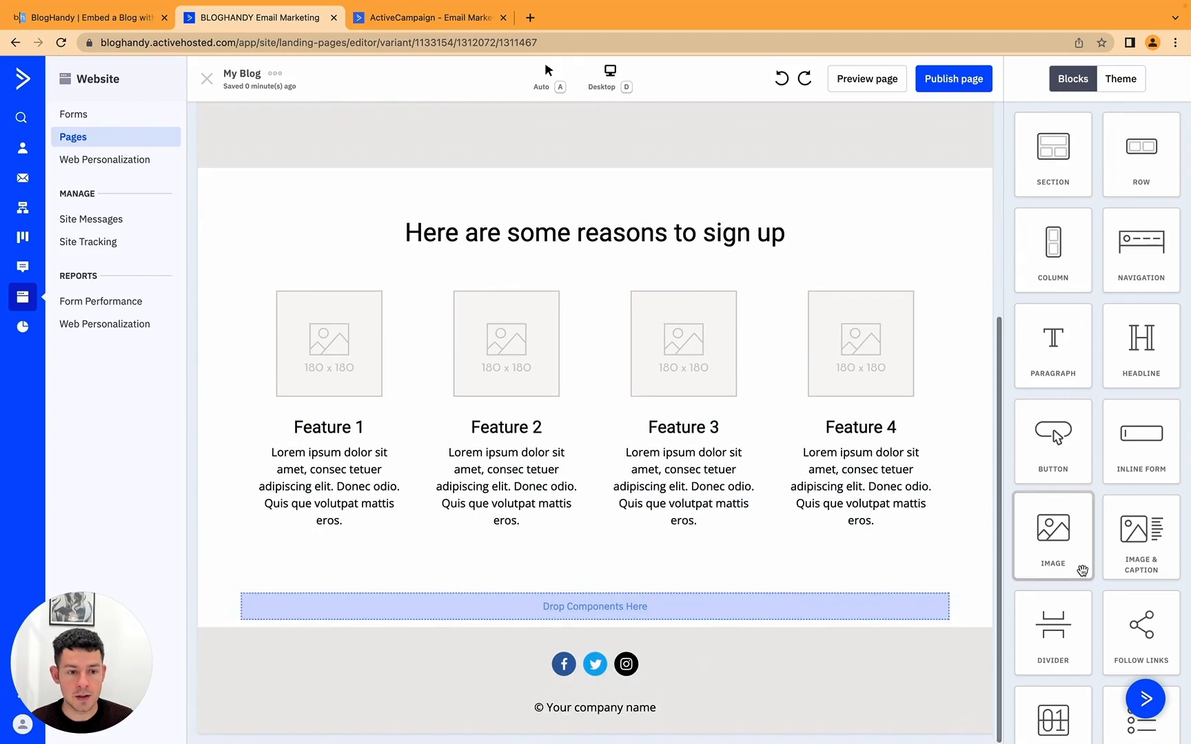
scroll(1065, 561, "down", 5)
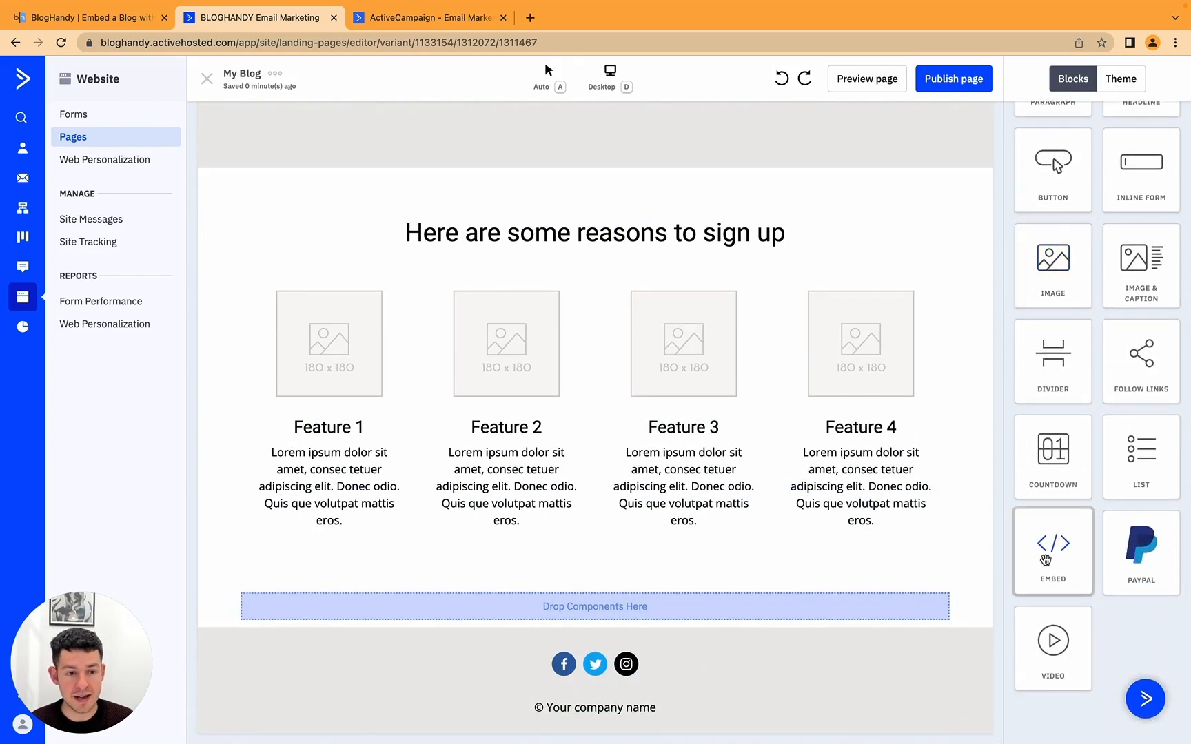
left_click_drag(1045, 559, 574, 608)
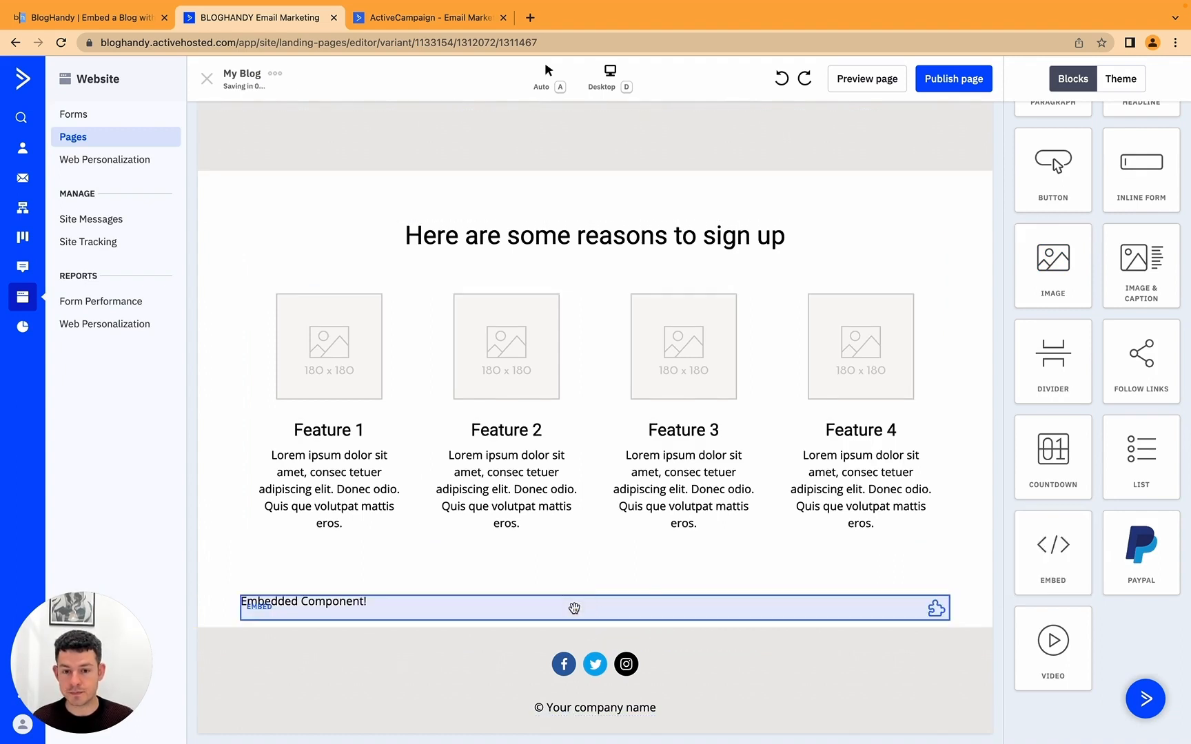
Step: Select the embed's 'Embedded Component!' placeholder code and bring up BlogHandy's Getting Started snippets
left_click(574, 608)
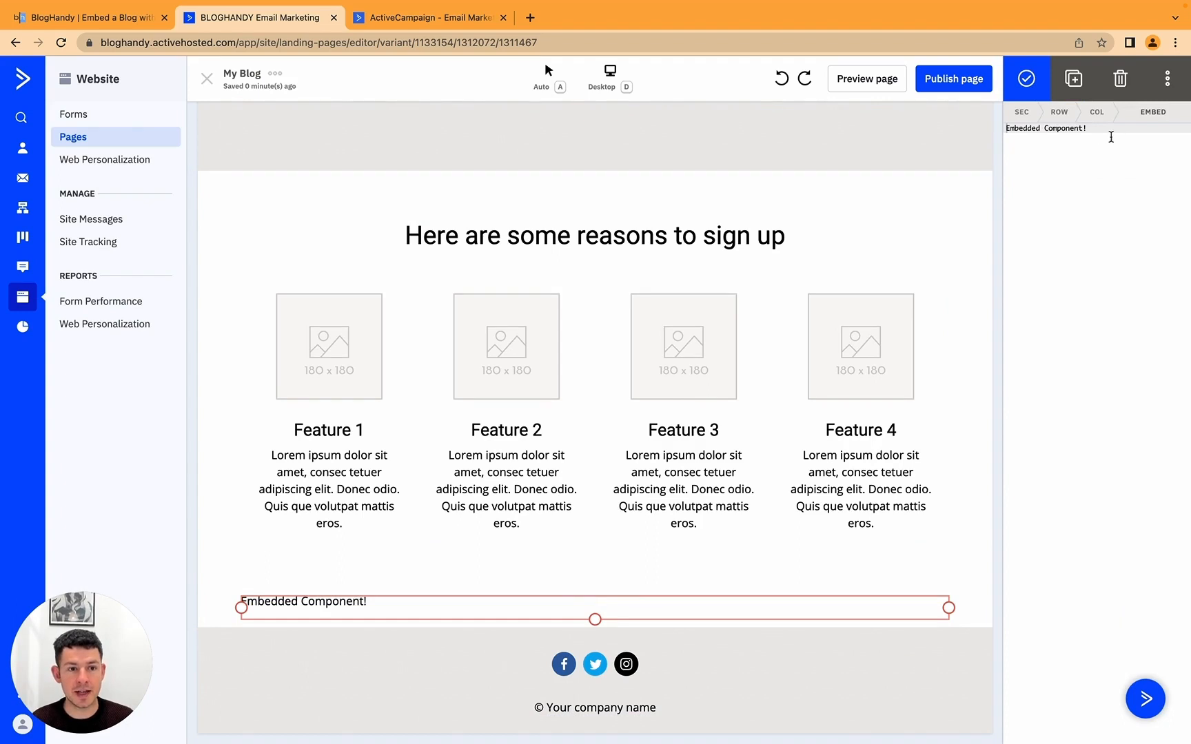
left_click(1097, 138)
left_click_drag(1052, 141, 1014, 130)
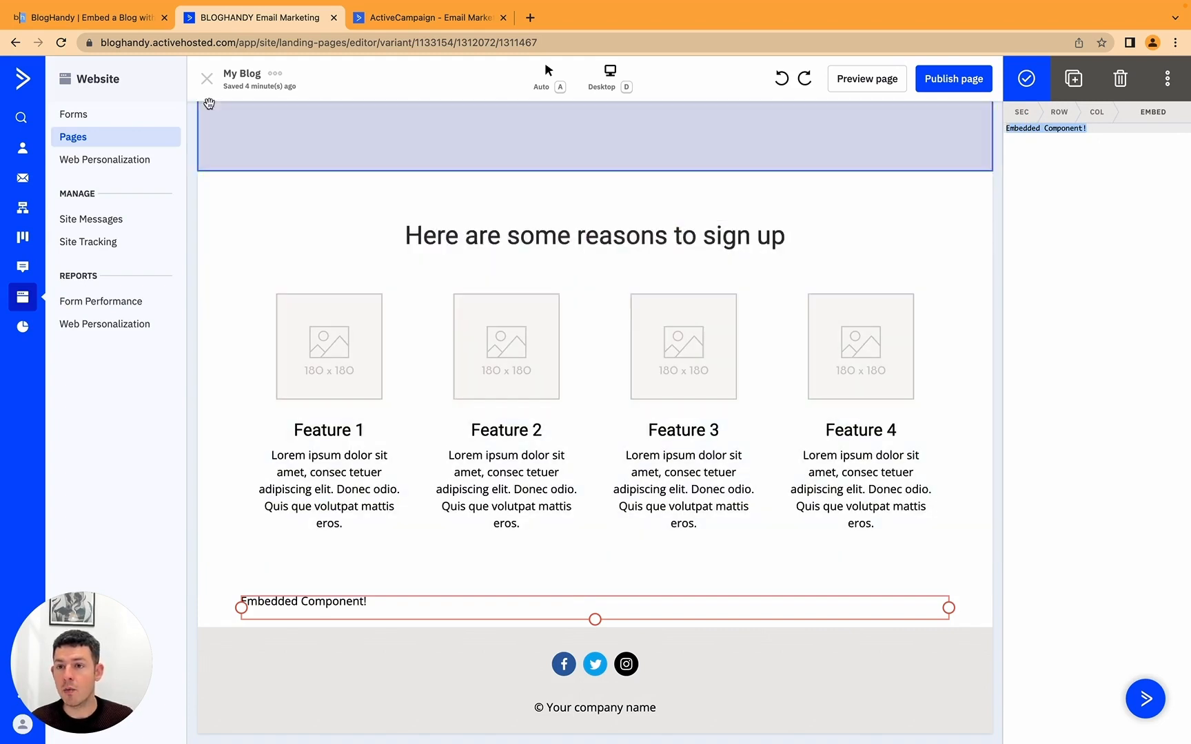
left_click(100, 21)
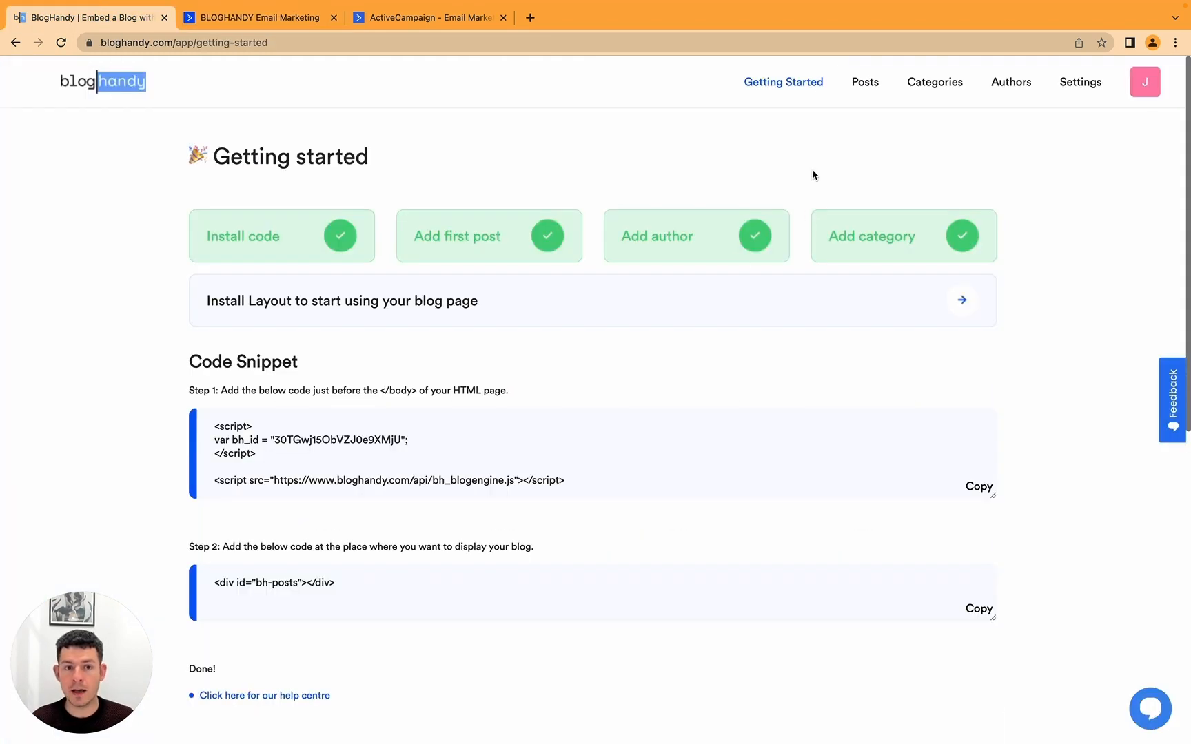
Step: Copy BlogHandy's Step 1 script snippet and paste it into the embed code
left_click(798, 84)
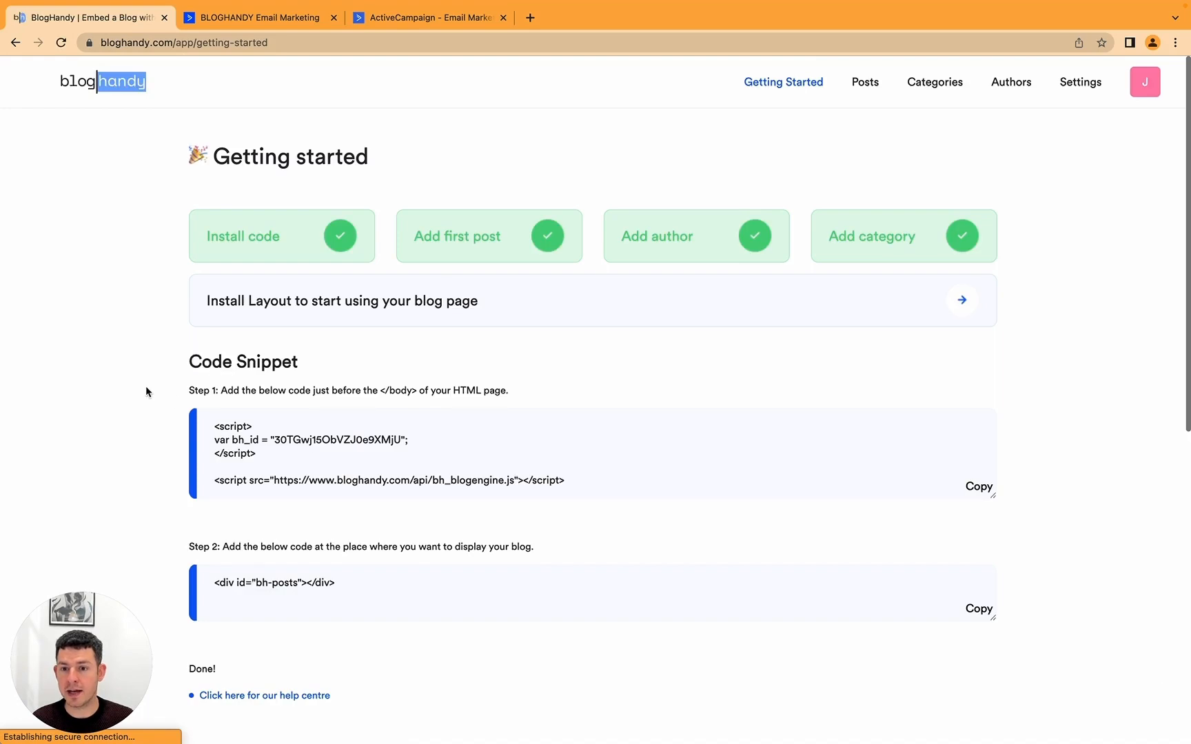
left_click(985, 486)
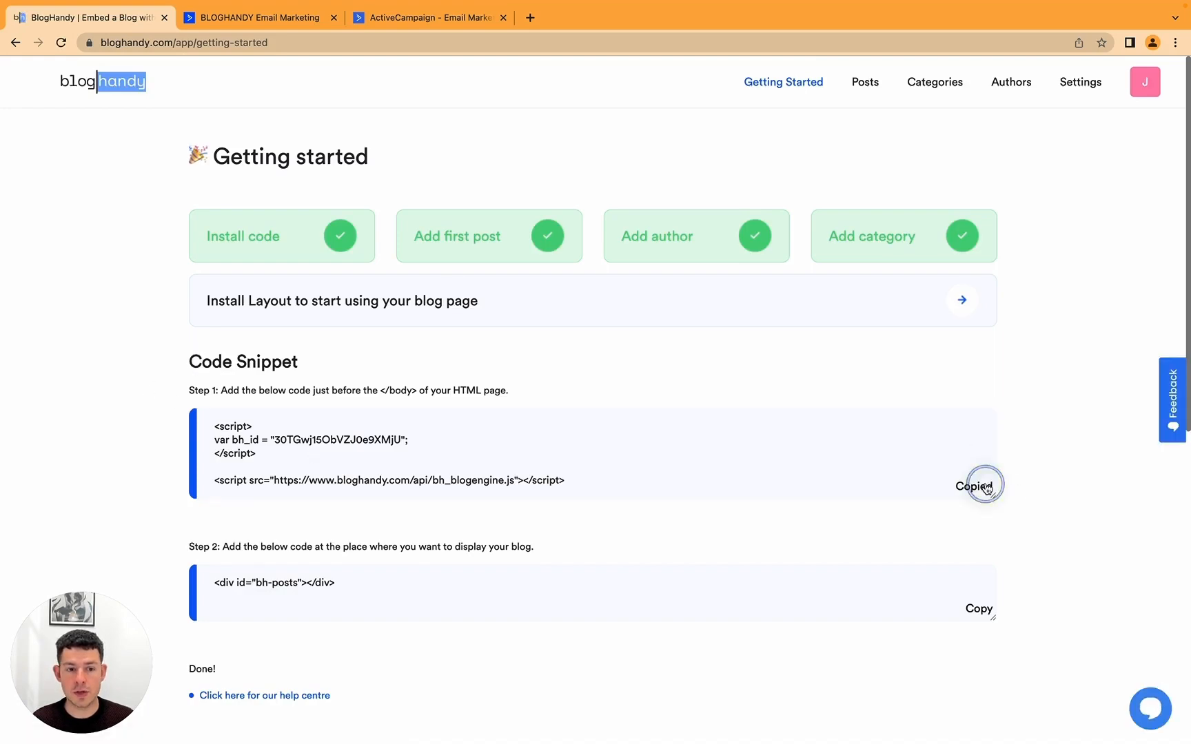
left_click(268, 19)
key("super+v")
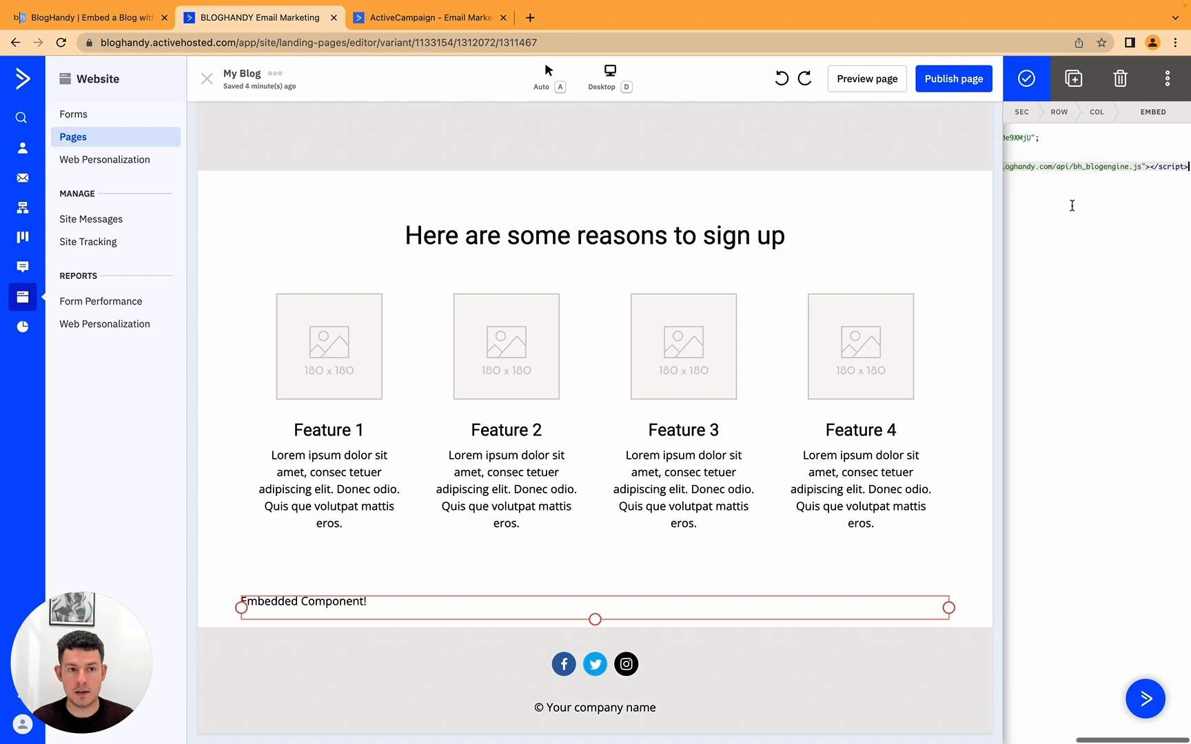
key("Return")
key("Return")
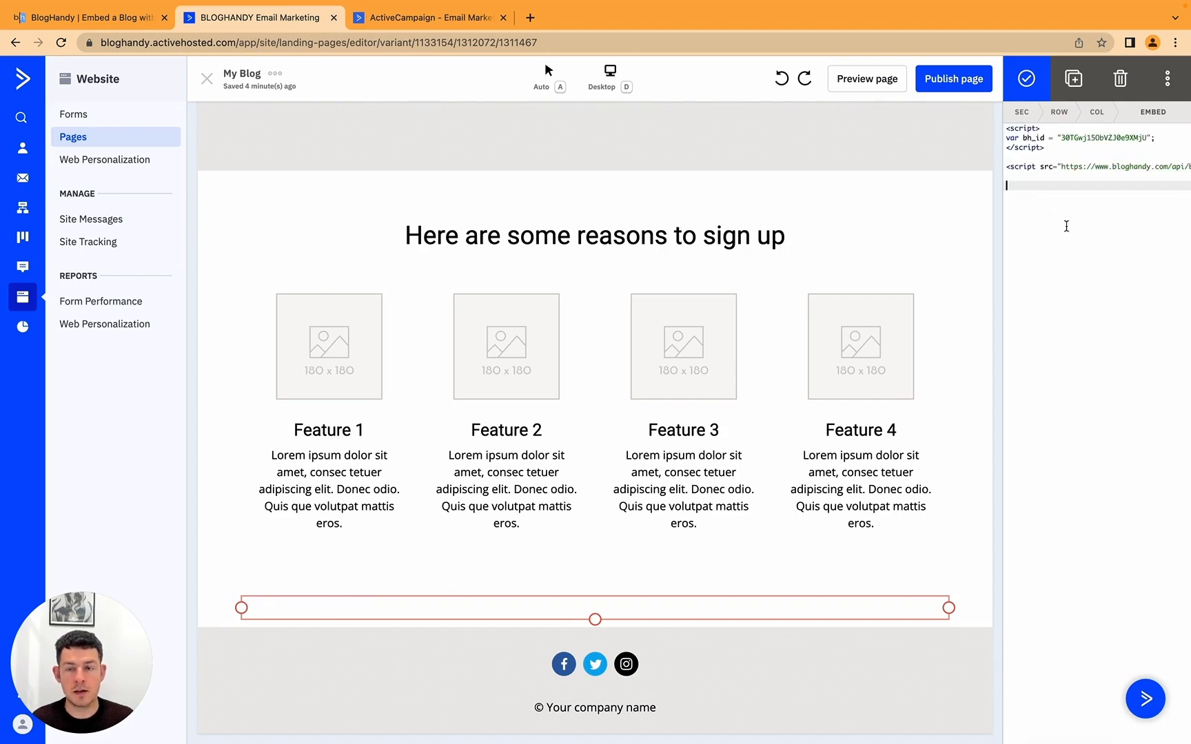
Step: Copy the Step 2 bh-posts container snippet and paste it on the line below the script
left_click(106, 19)
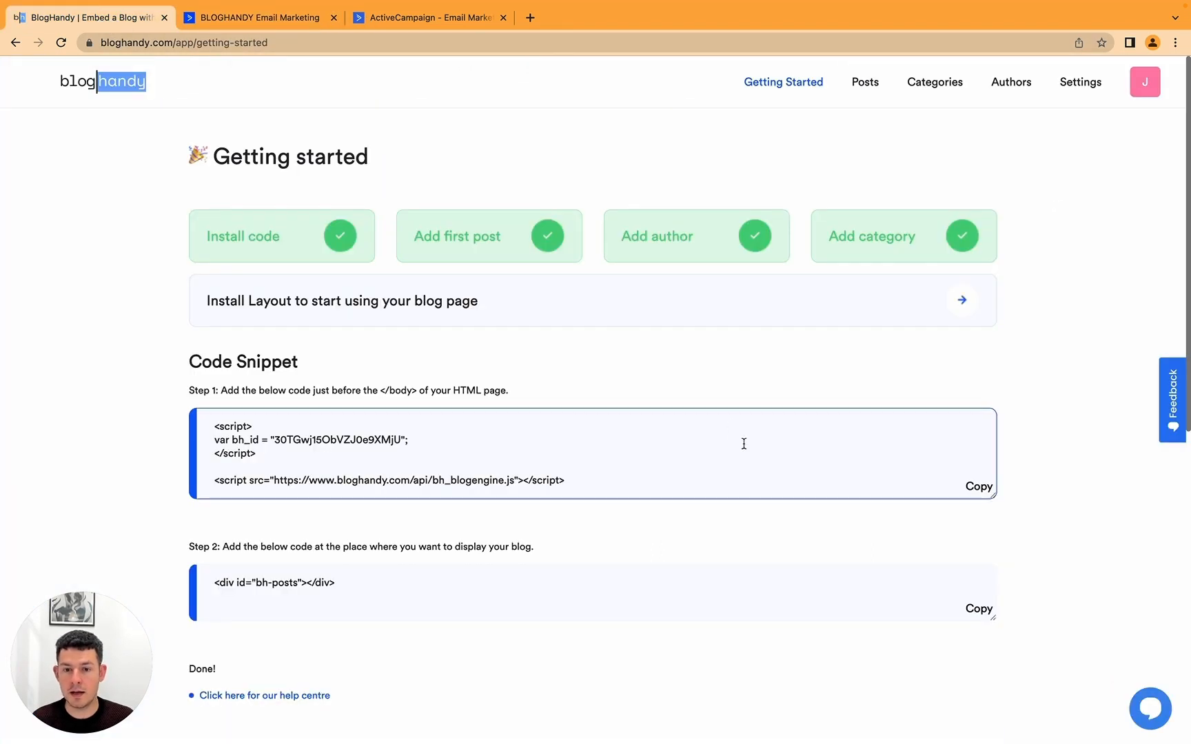
left_click(976, 608)
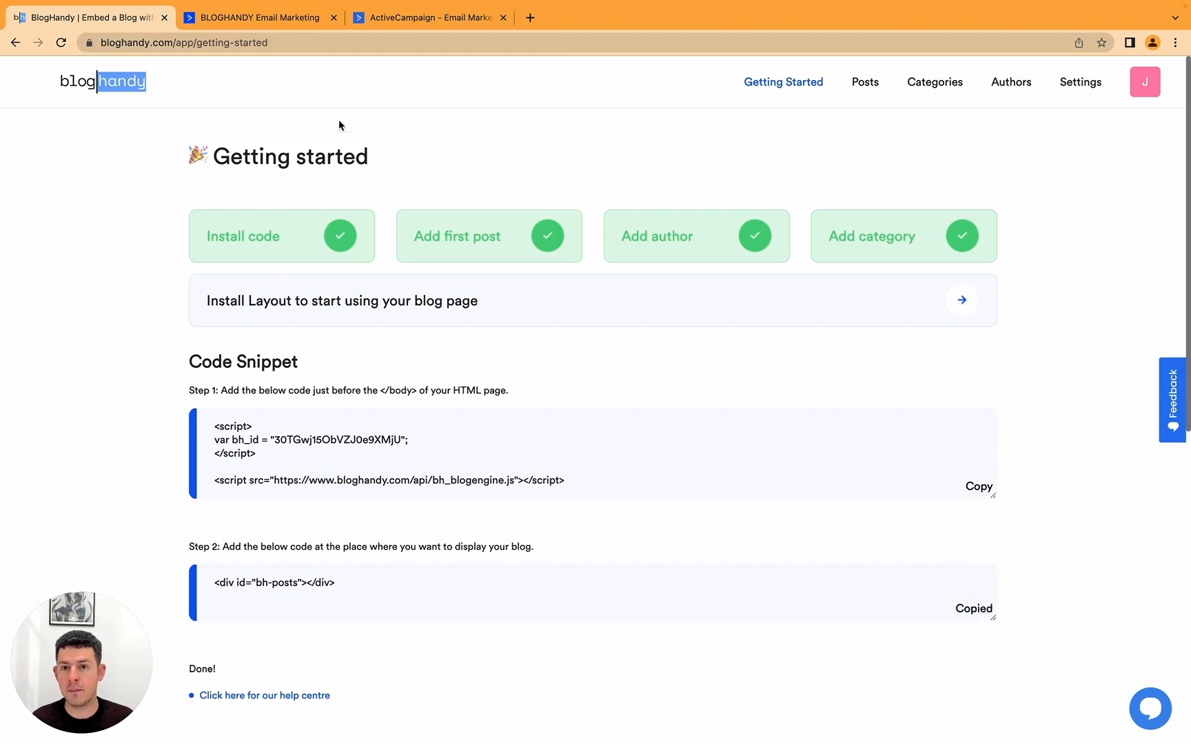
left_click(276, 14)
left_click(1106, 274)
key("super+v")
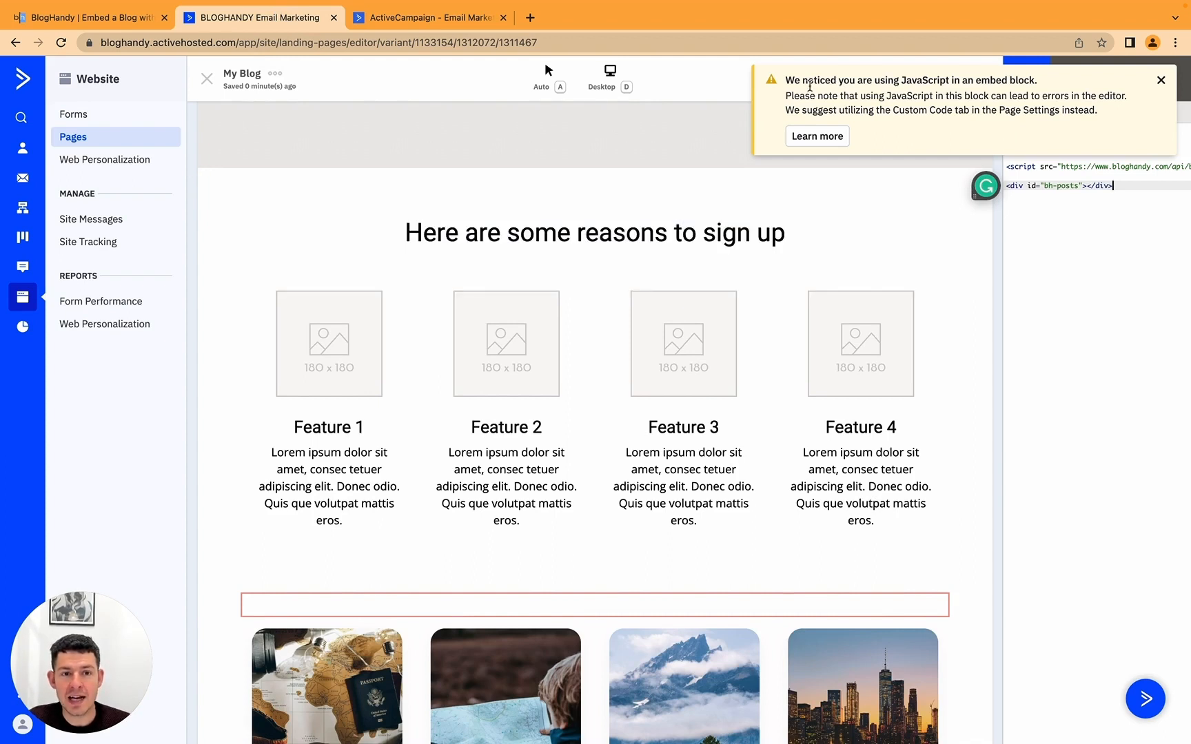
Step: Close both JavaScript warnings and confirm the embed block, leaving four post cards on the page
left_click_drag(786, 79, 979, 110)
left_click(1161, 179)
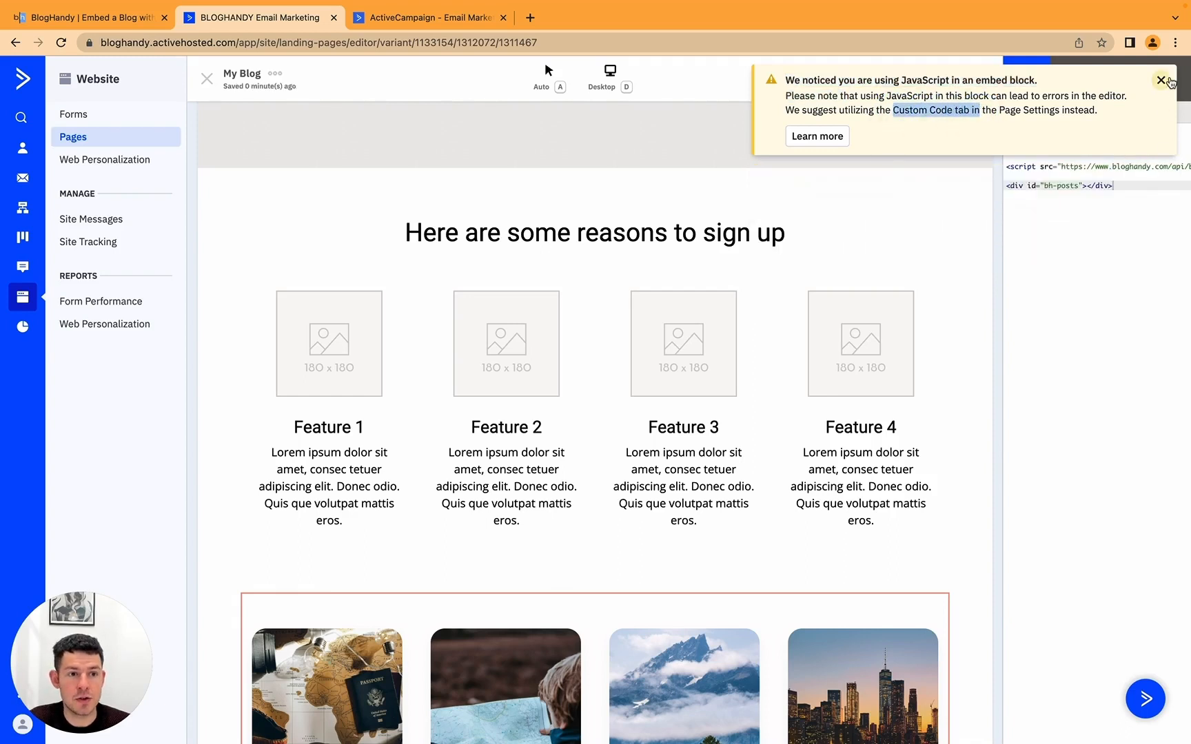
left_click(1161, 80)
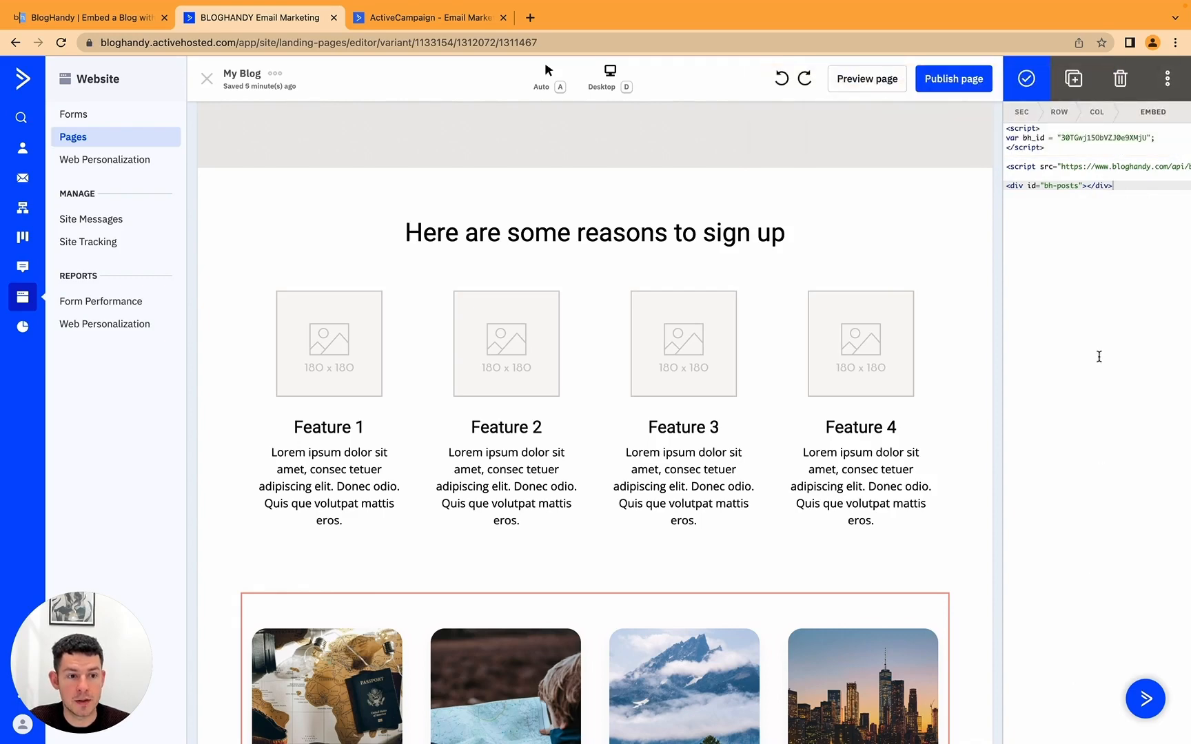
left_click(1028, 76)
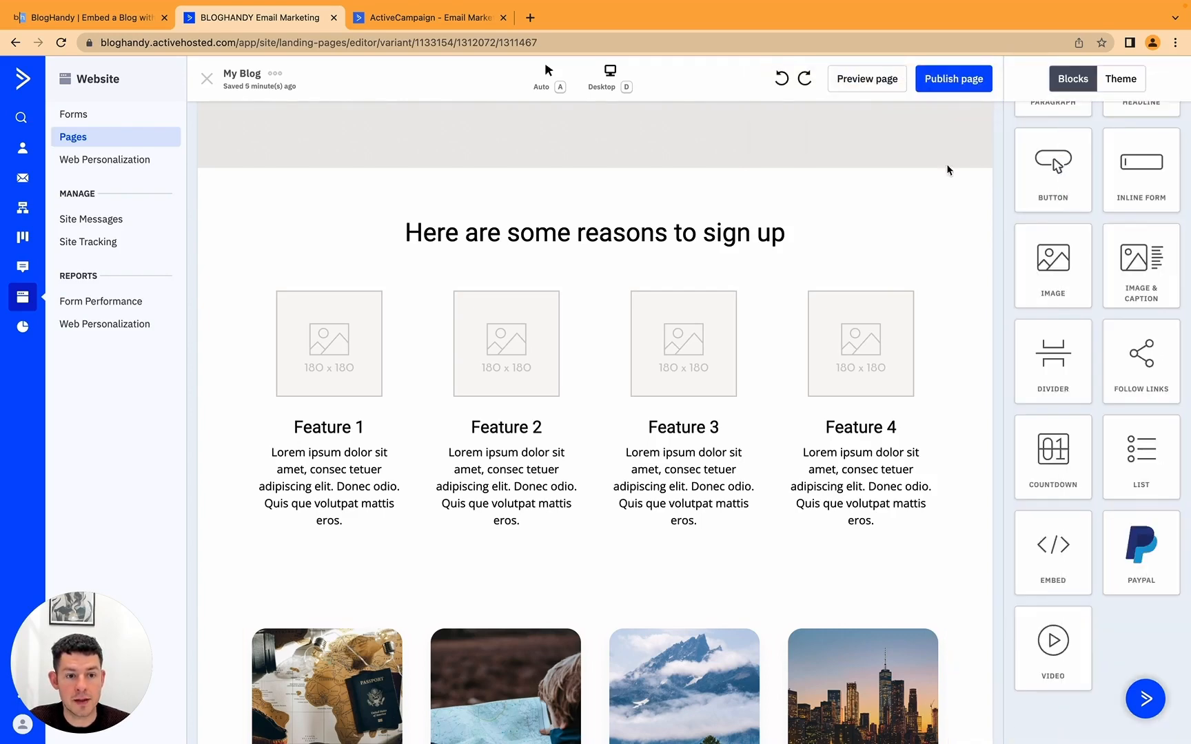
scroll(651, 537, "down", 5)
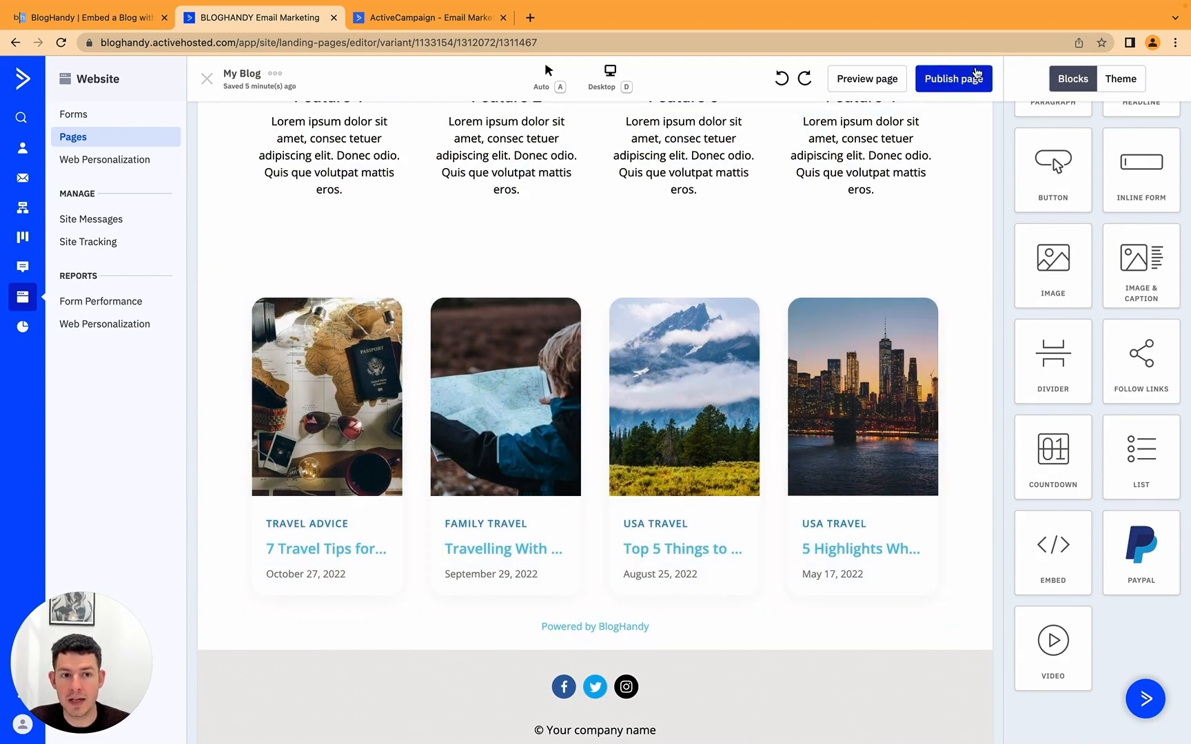
Step: Publish My Blog at the my-blog URL and open the live page
left_click(976, 73)
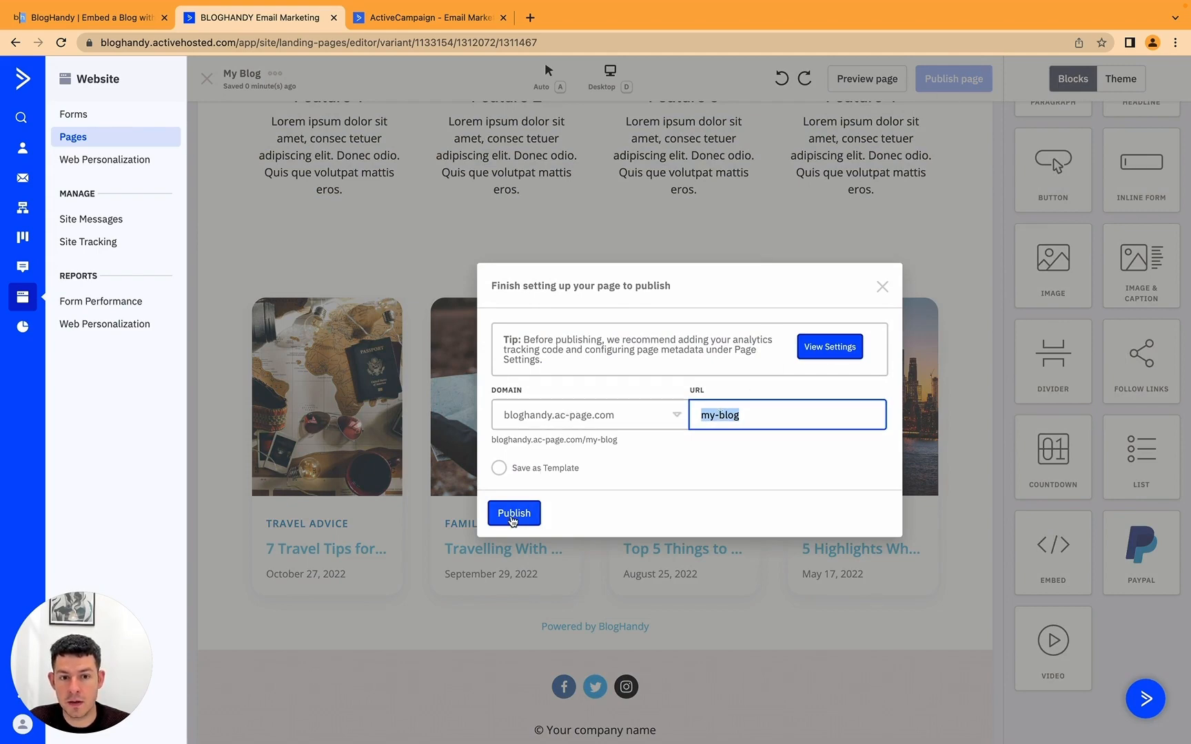
left_click(513, 512)
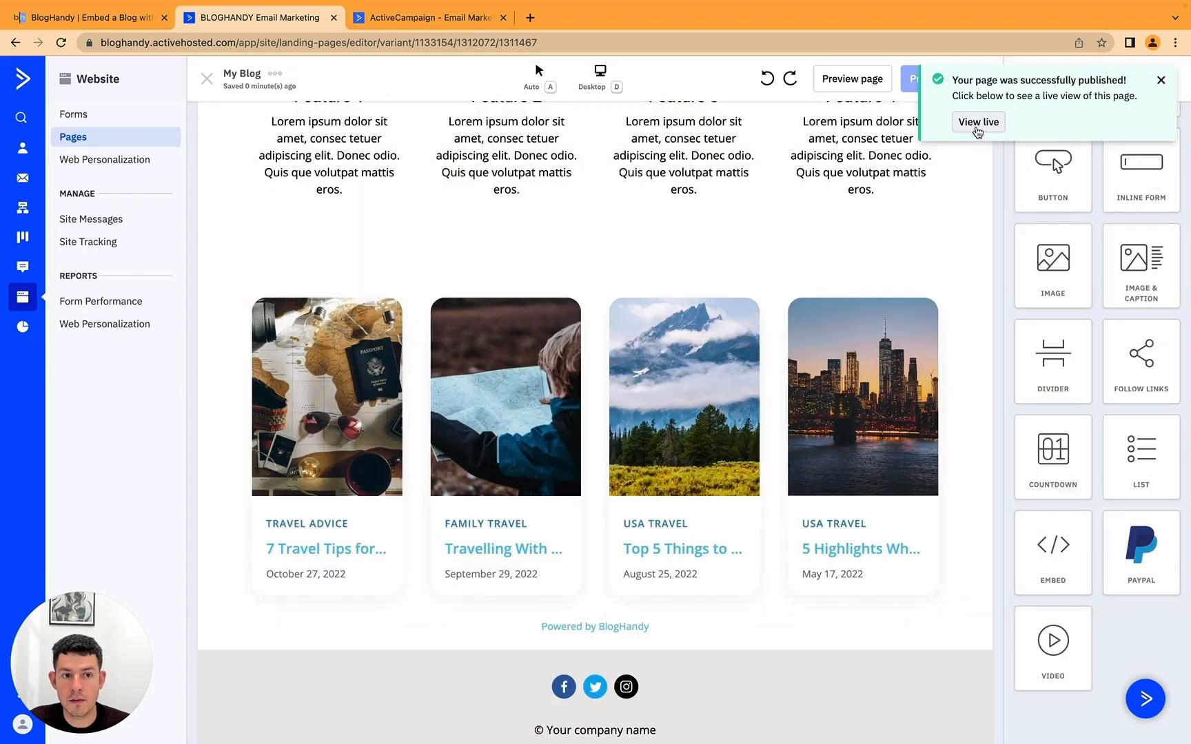
left_click(976, 126)
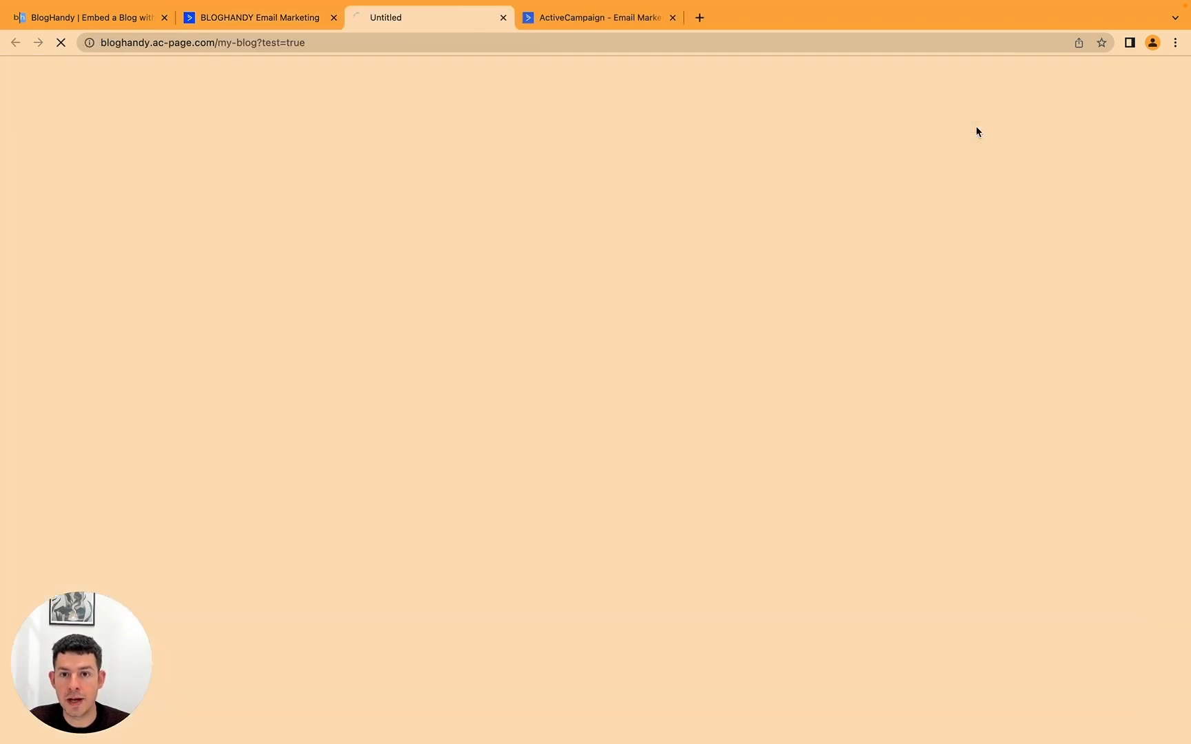
scroll(393, 307, "down", 10)
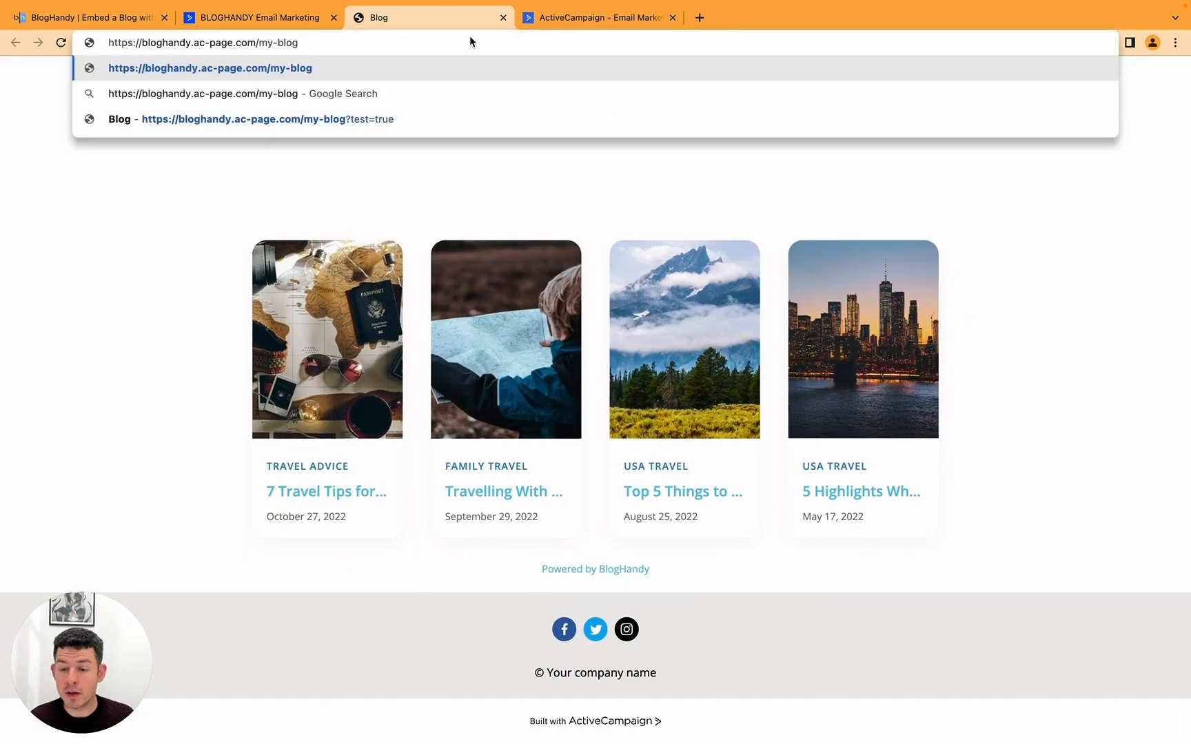
key("super+a")
key("super+c")
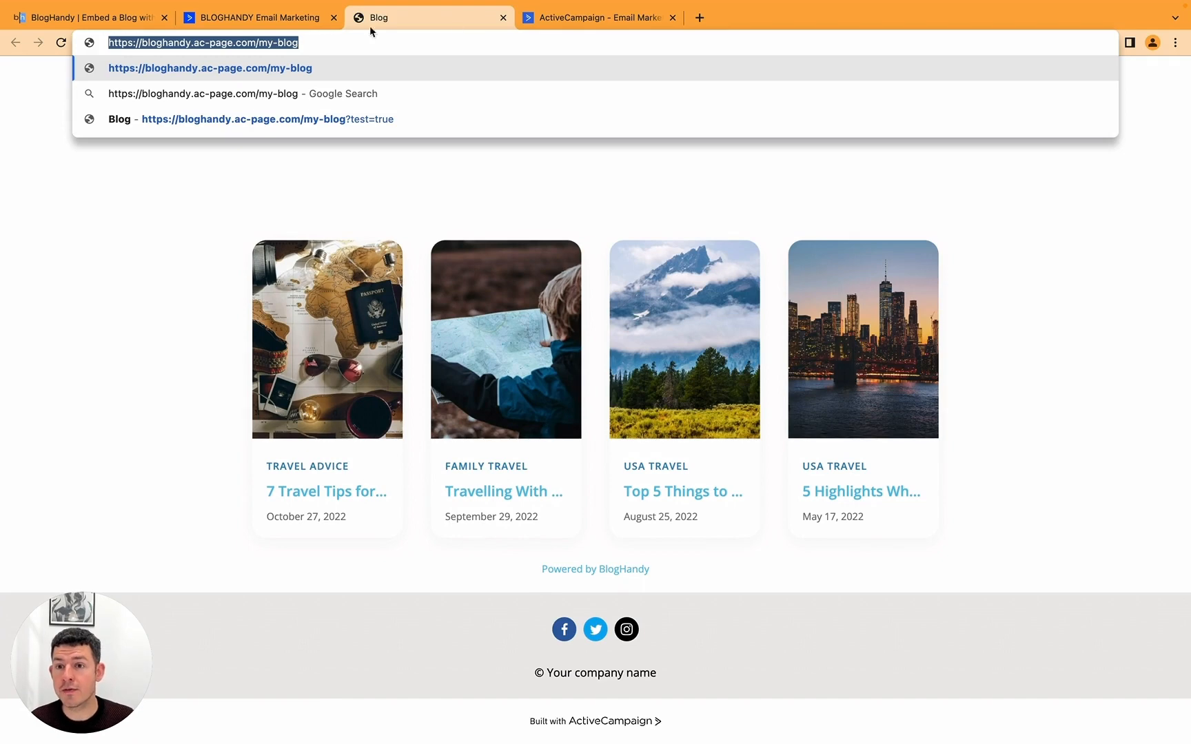
key("Escape")
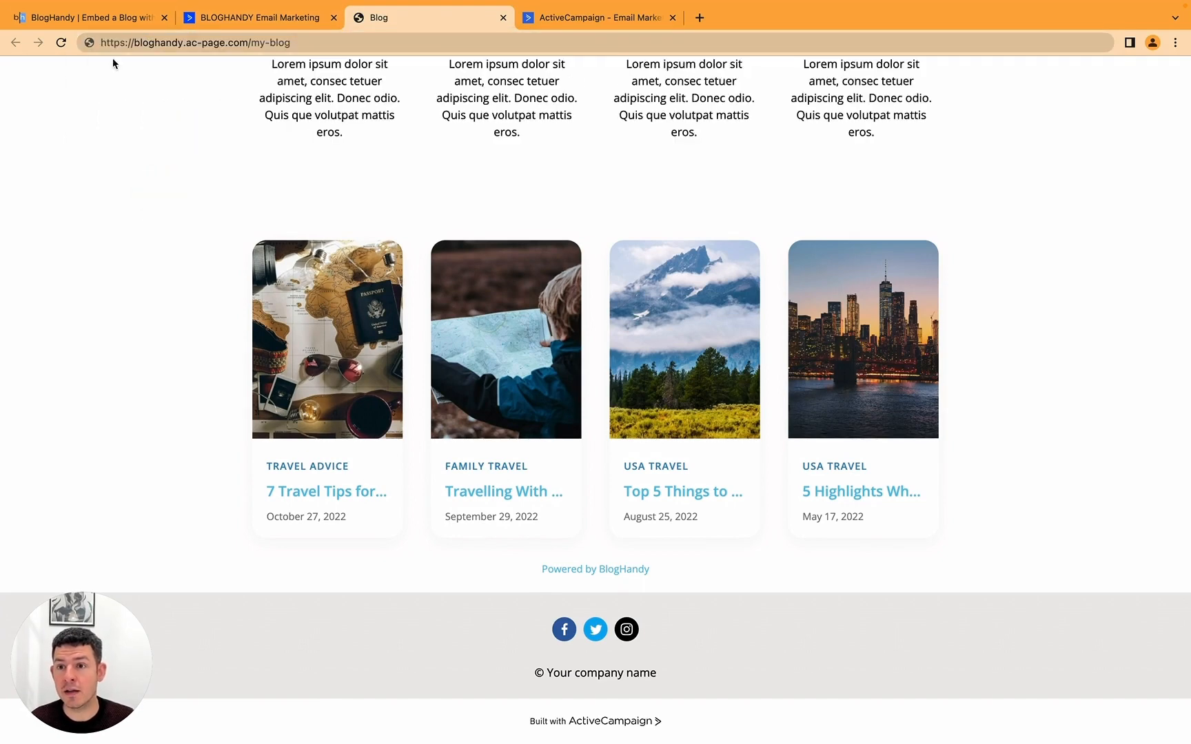
left_click(110, 17)
left_click(1078, 82)
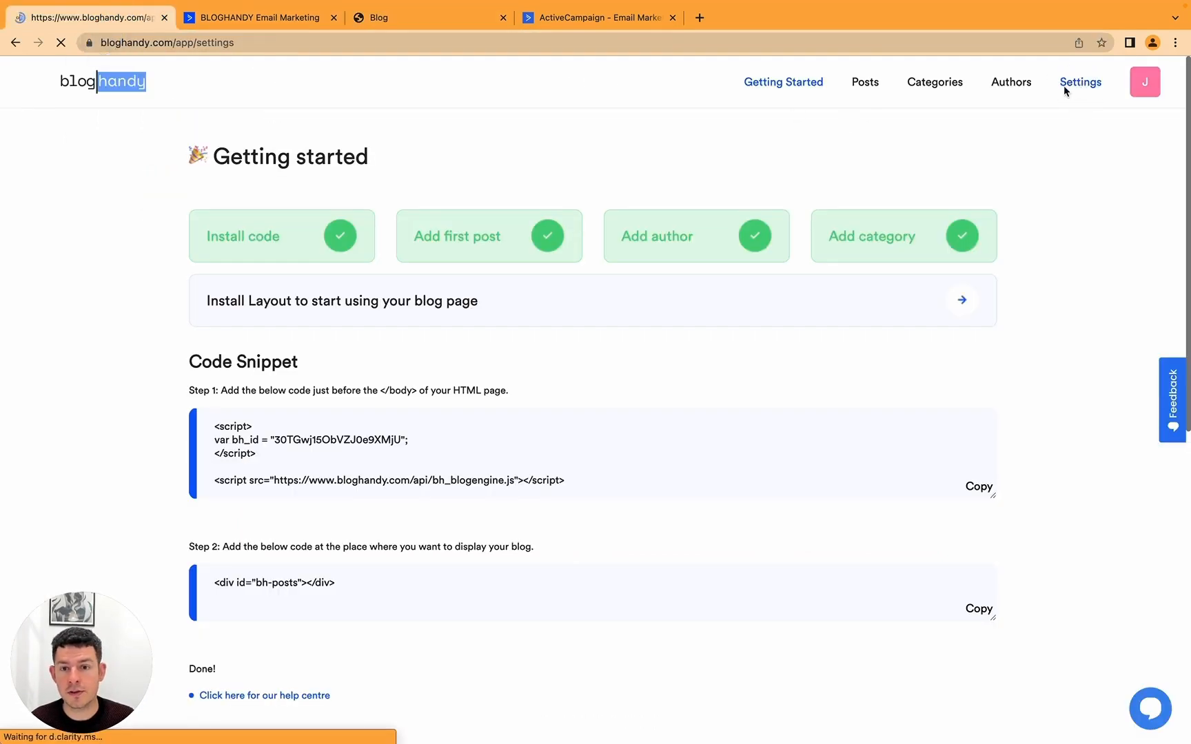
triple_click(469, 272)
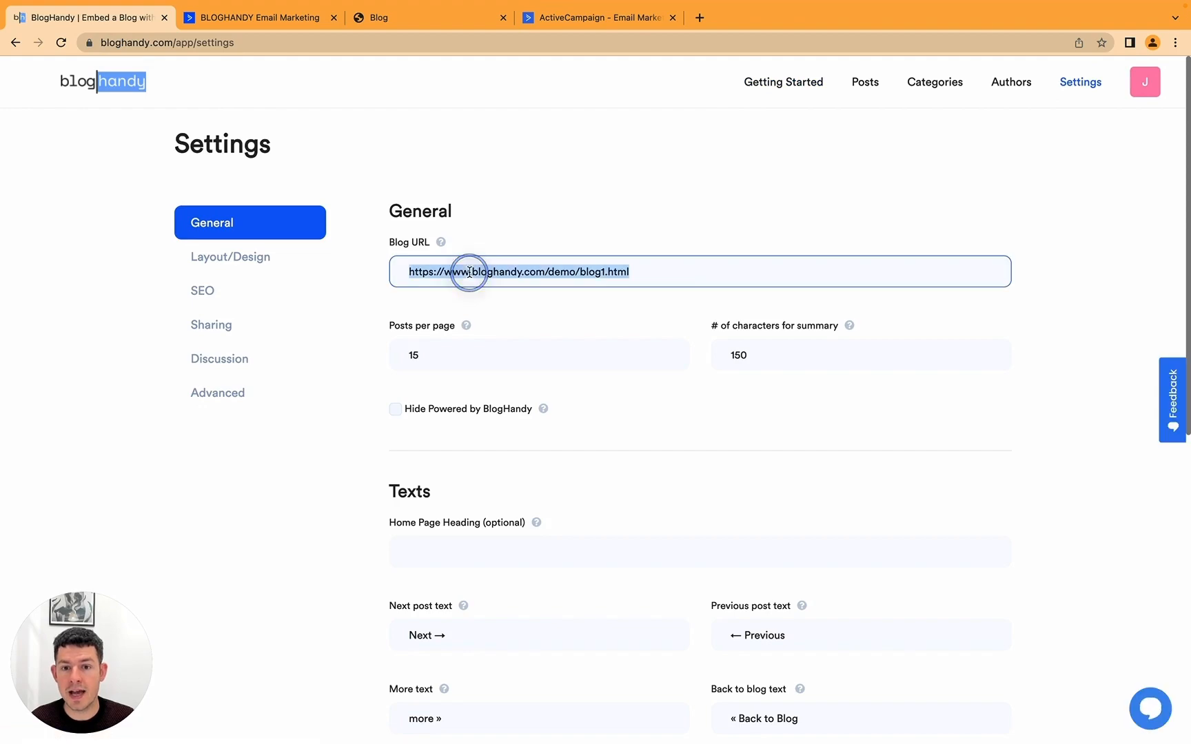
key("super+v")
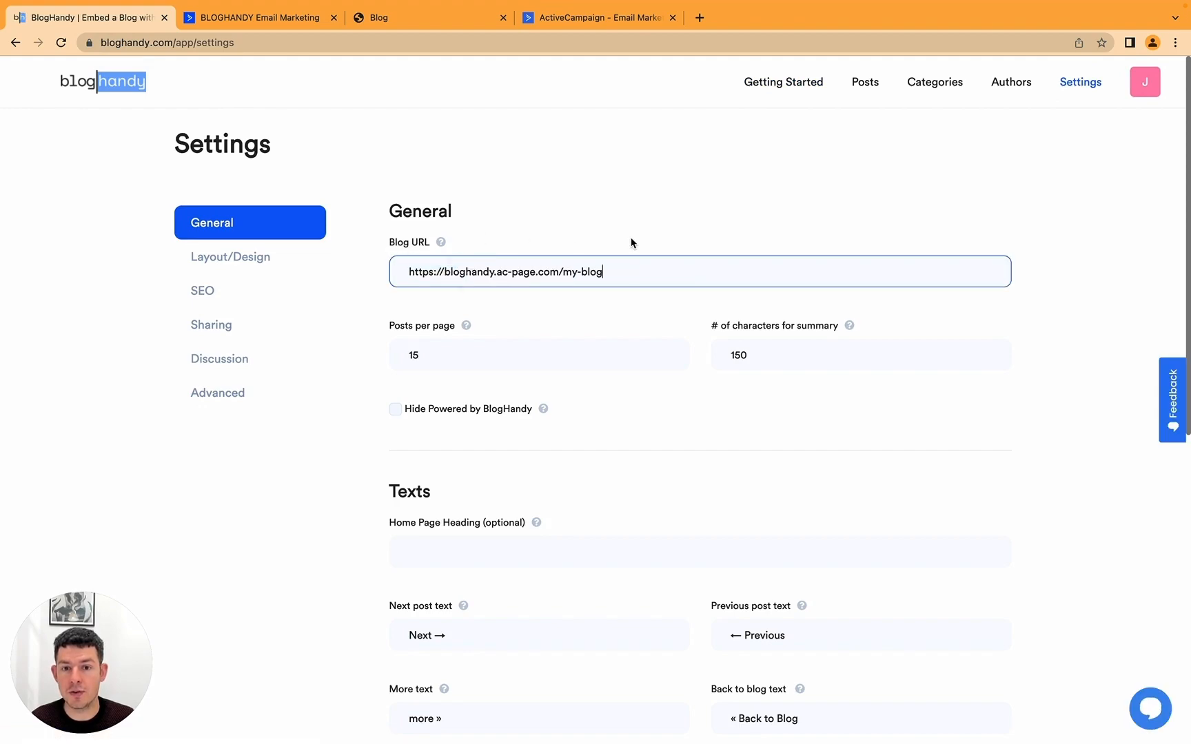
scroll(631, 242, "down", 10)
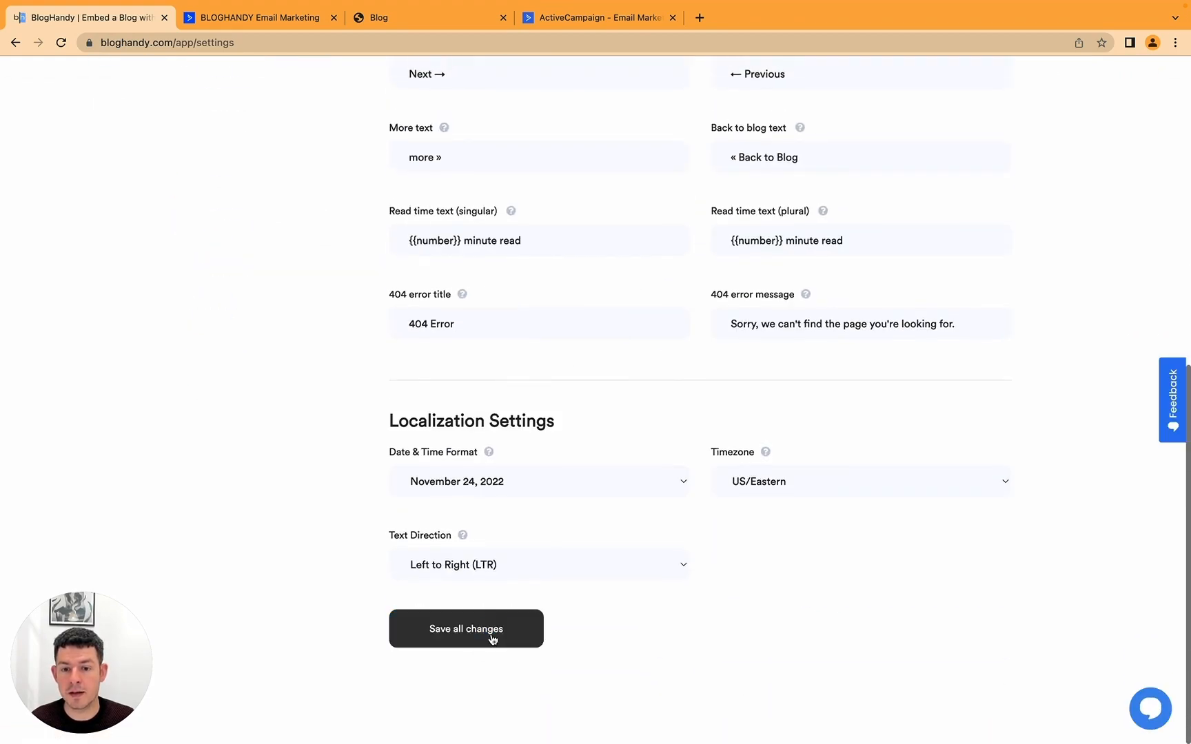
left_click(492, 638)
left_click(596, 491)
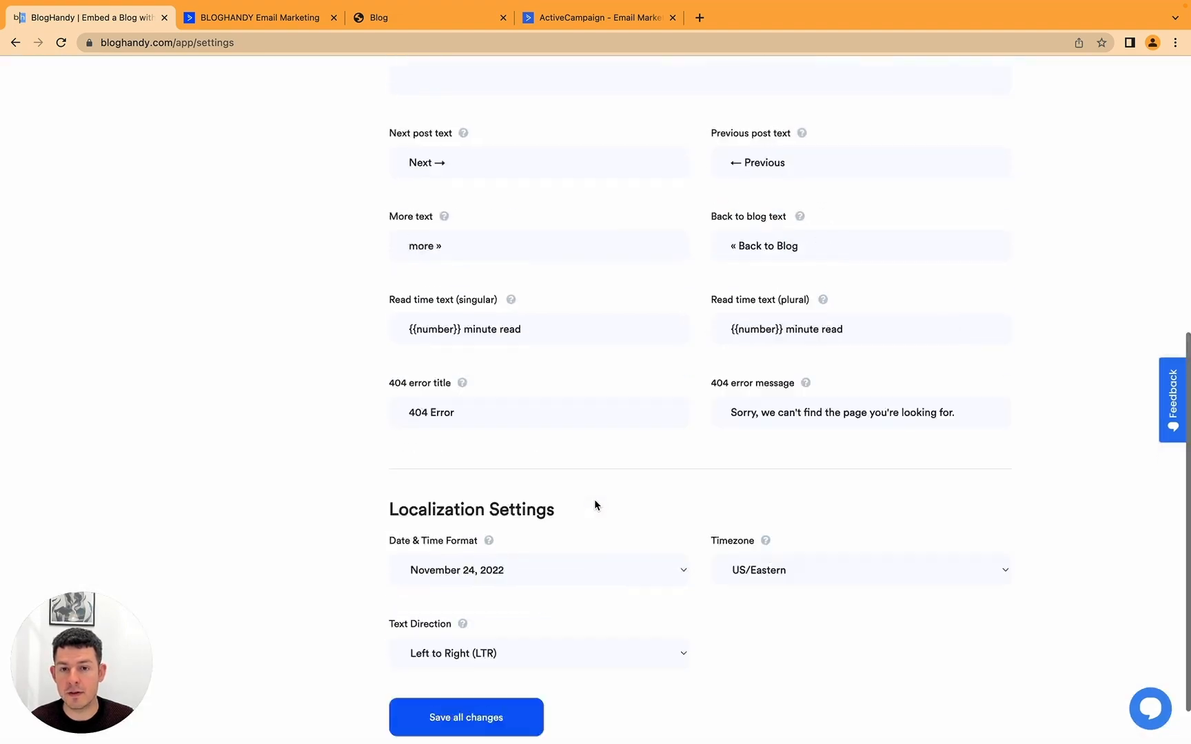
Step: Open the '7 Travel Tips for New Travelers' post on the live blog, go back, and return to the editor
left_click(413, 18)
scroll(450, 354, "down", 10)
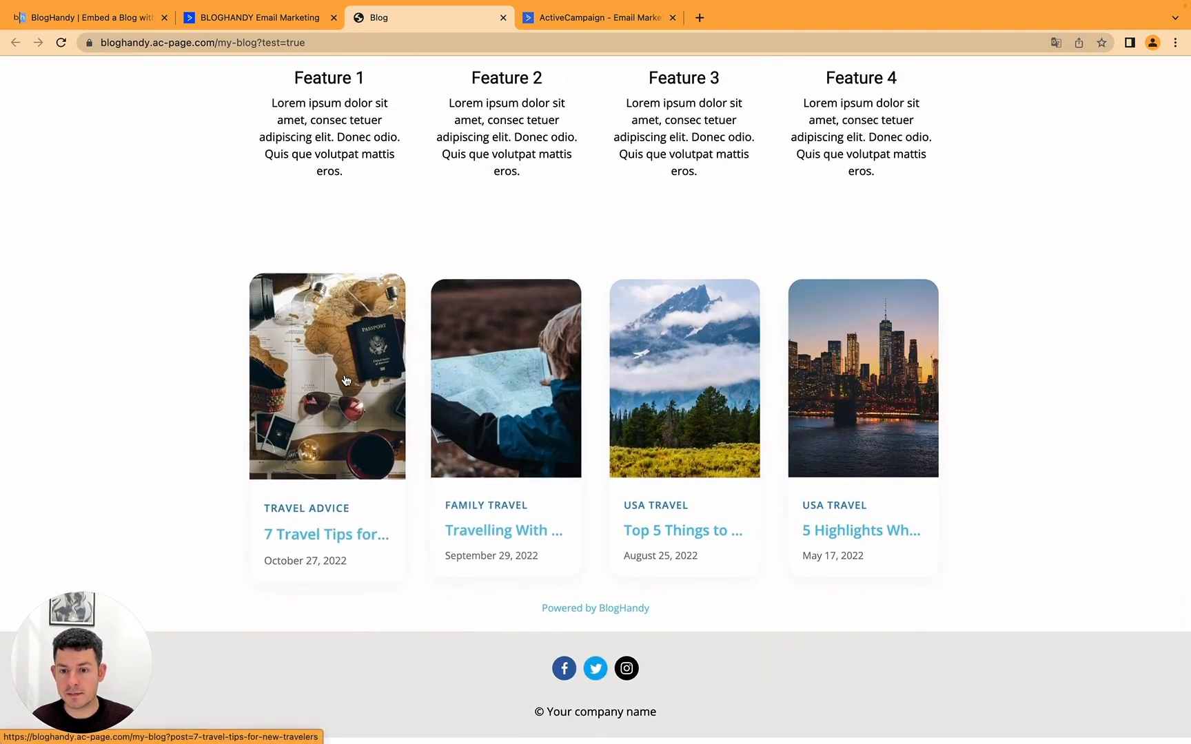
left_click(346, 380)
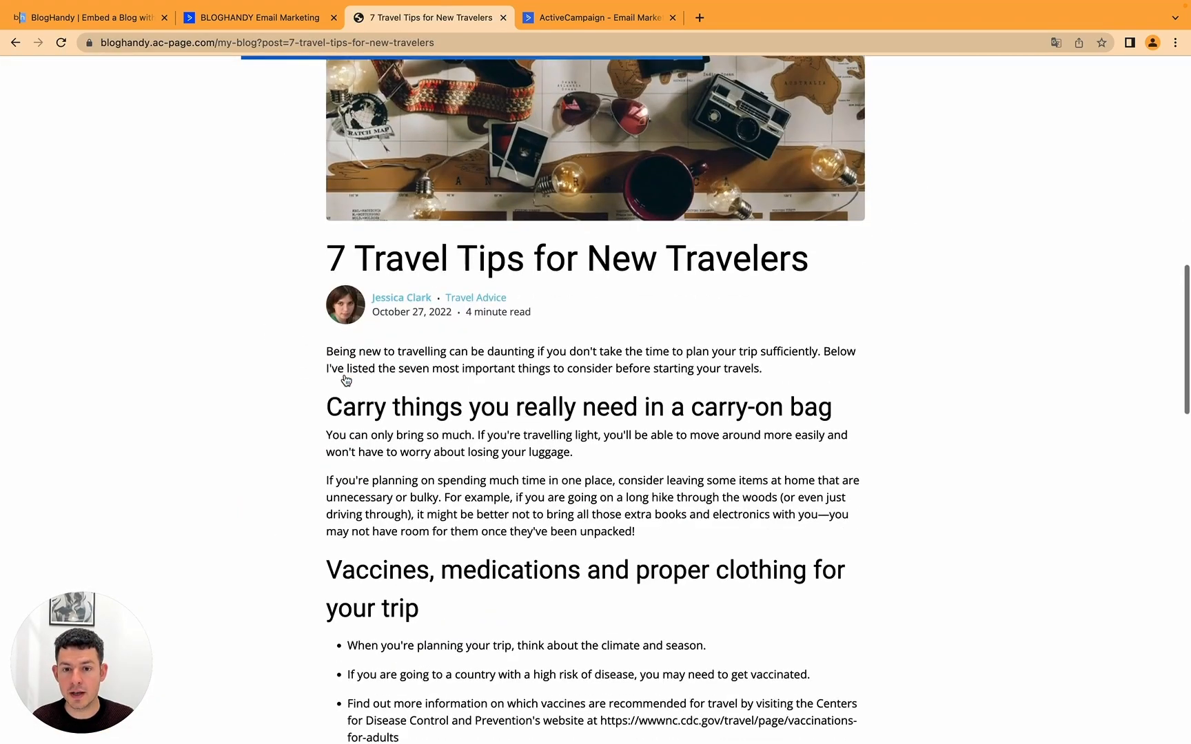
scroll(346, 380, "down", 20)
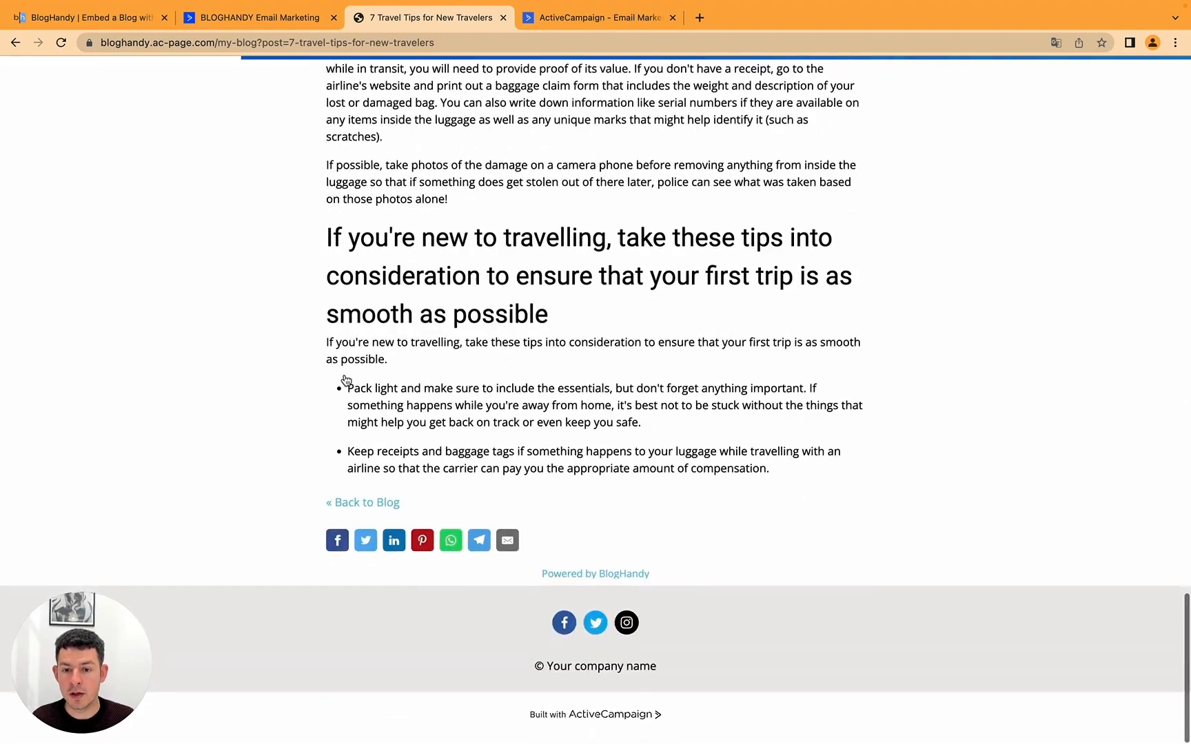
left_click(361, 510)
scroll(361, 518, "down", 5)
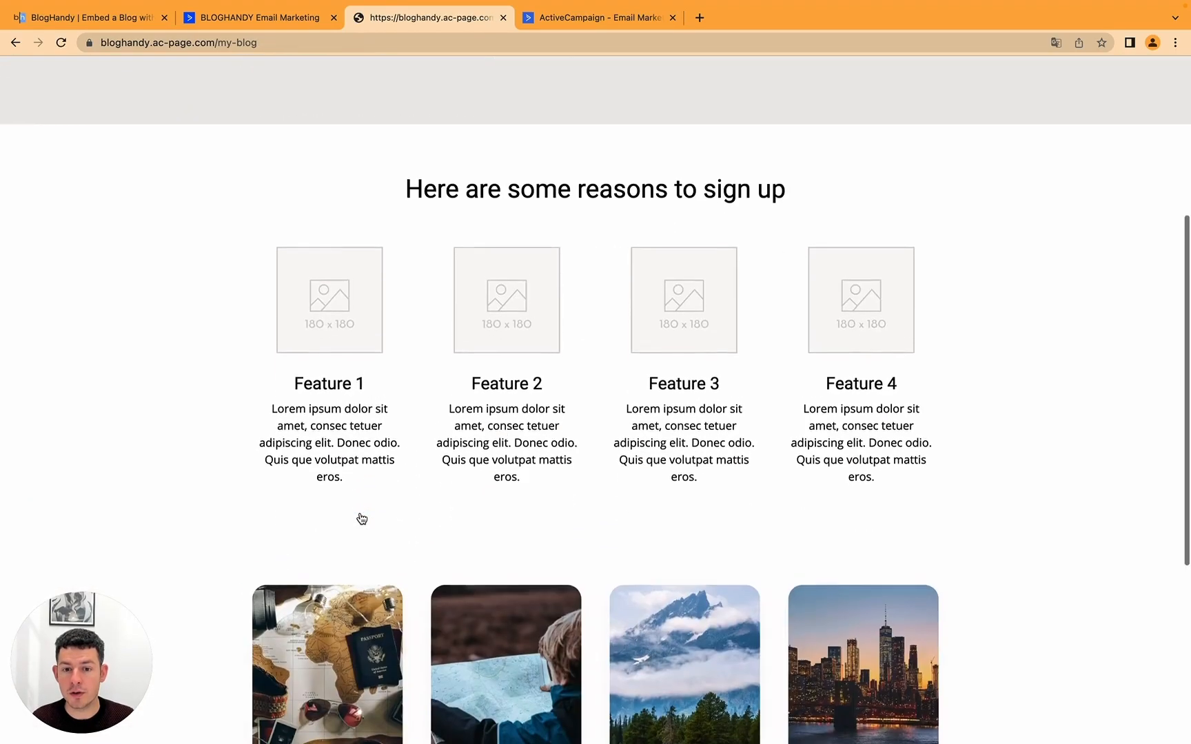
scroll(361, 518, "down", 4)
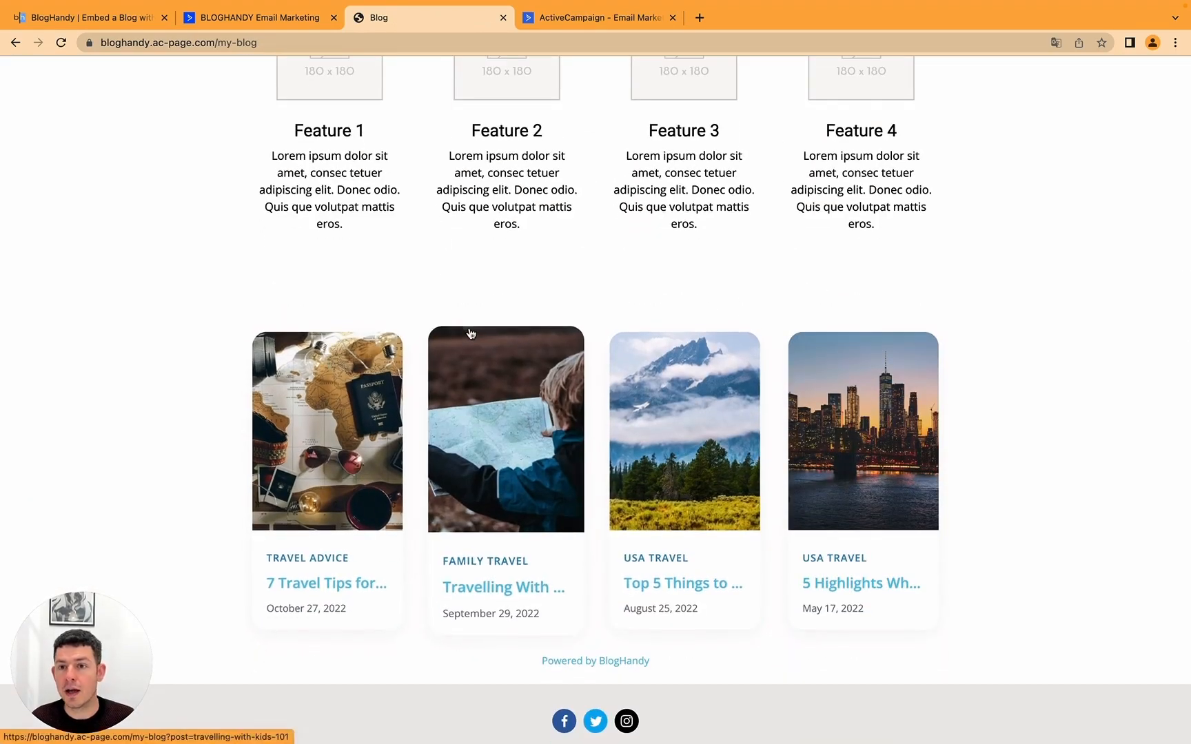
left_click(274, 21)
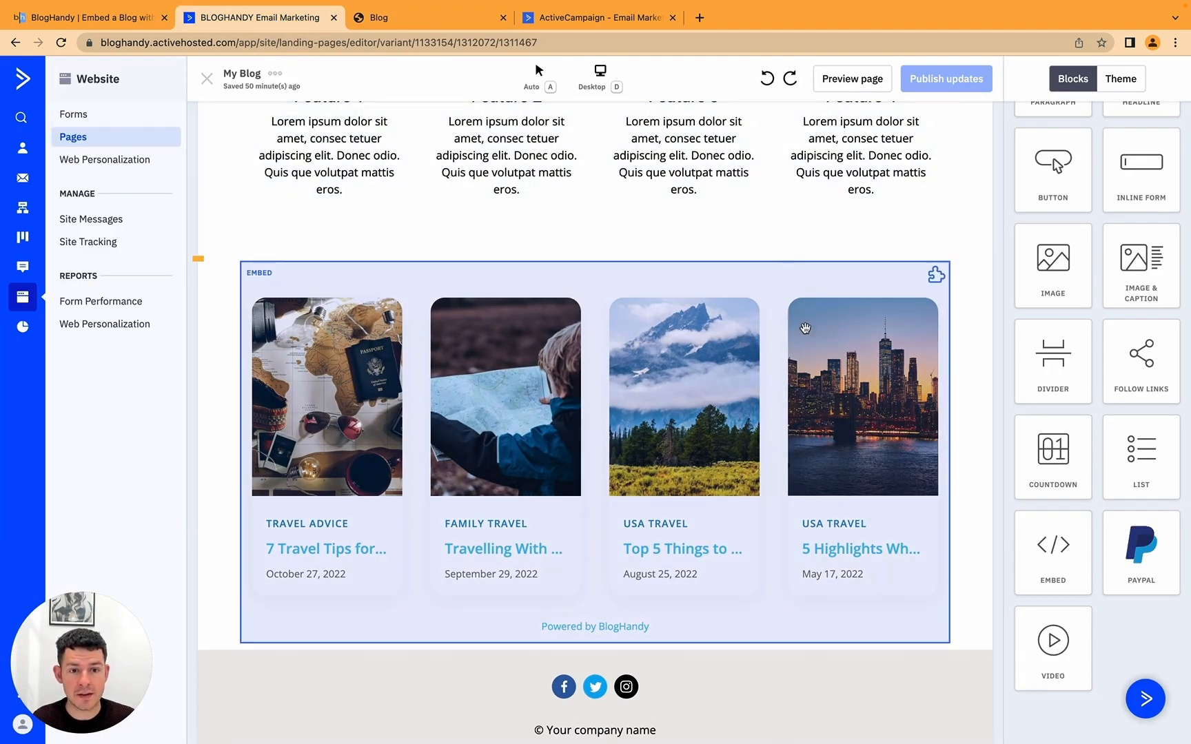
Step: Delete the two BlogHandy script tags from the My Blog embed block, keeping only the bh-posts div
left_click(802, 323)
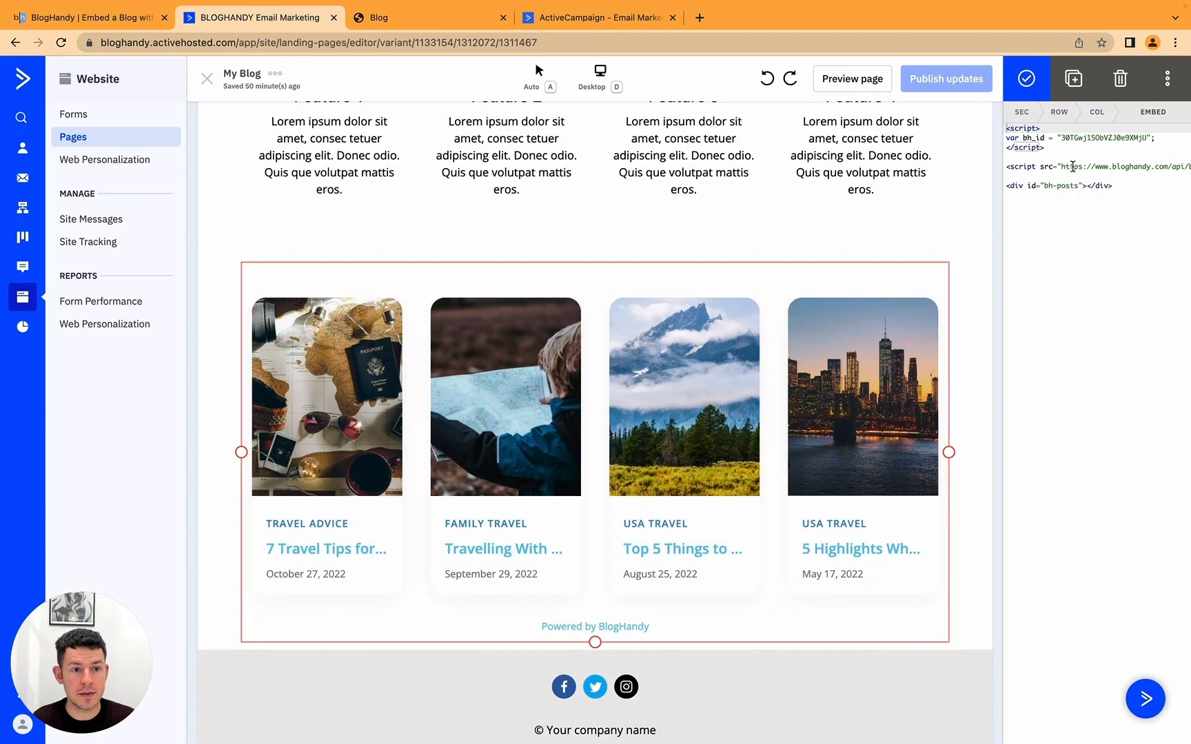
left_click(1026, 175)
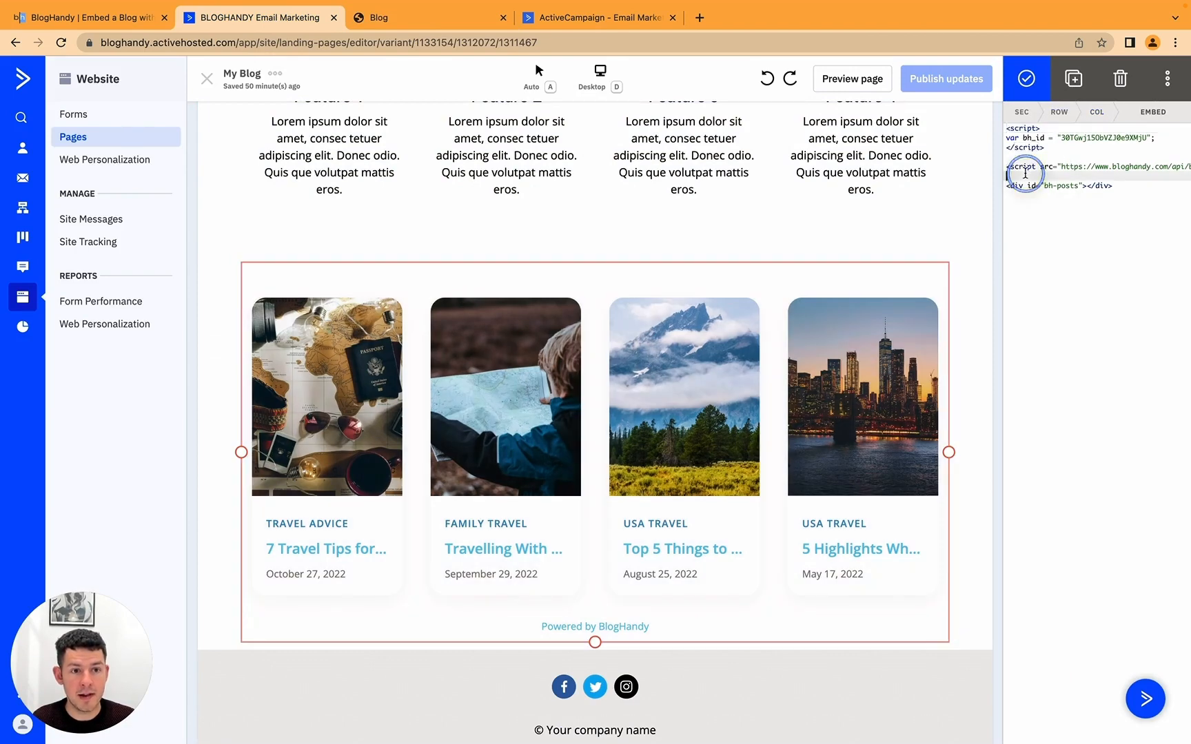
left_click_drag(1047, 175, 957, 109)
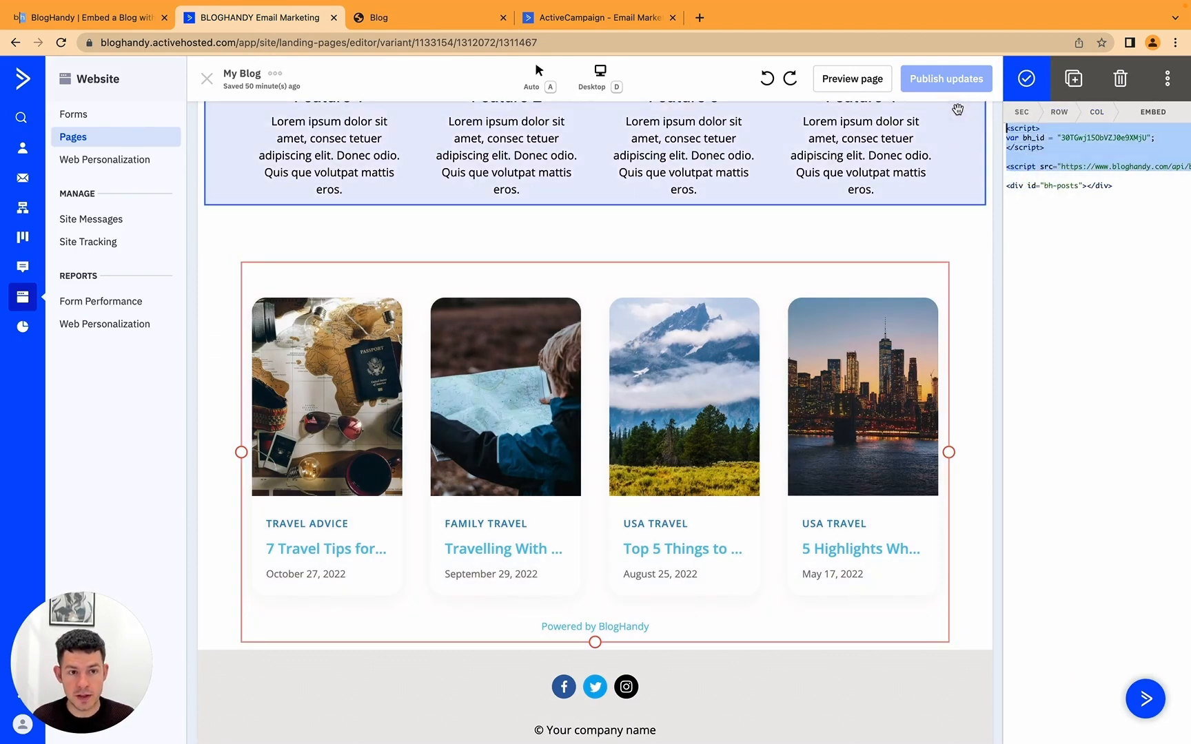
key("BackSpace")
left_click(1026, 78)
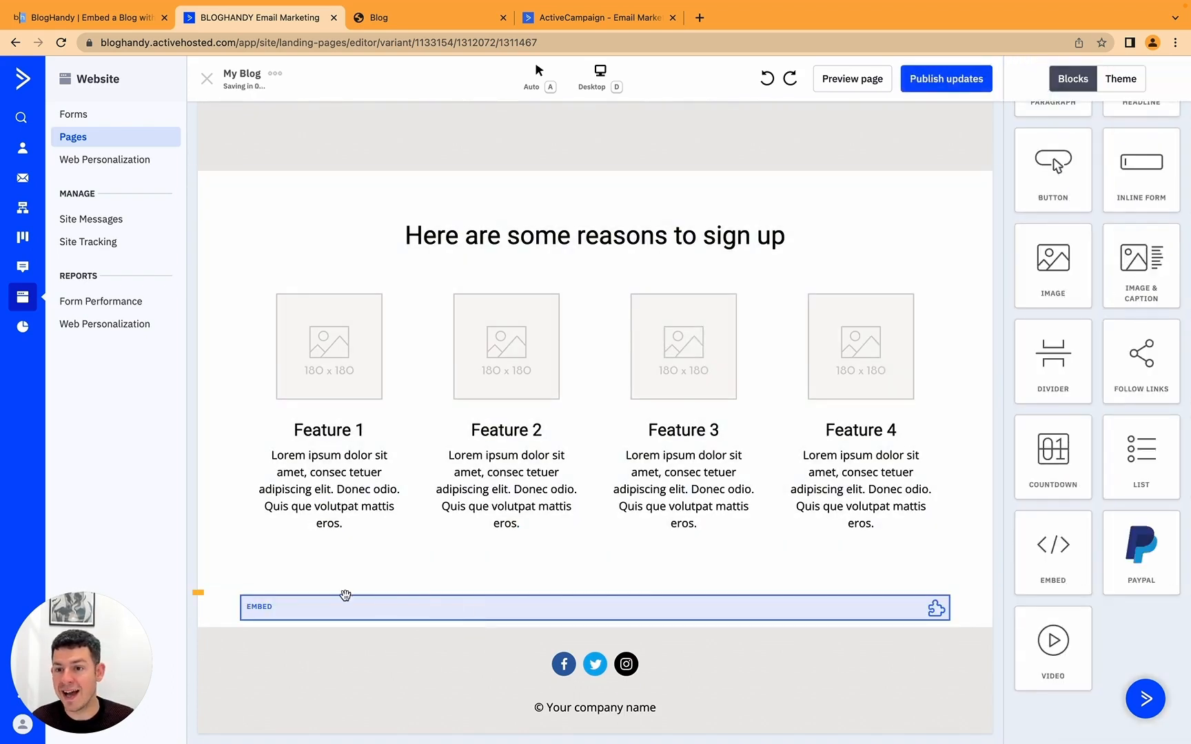
scroll(1100, 191, "up", 4)
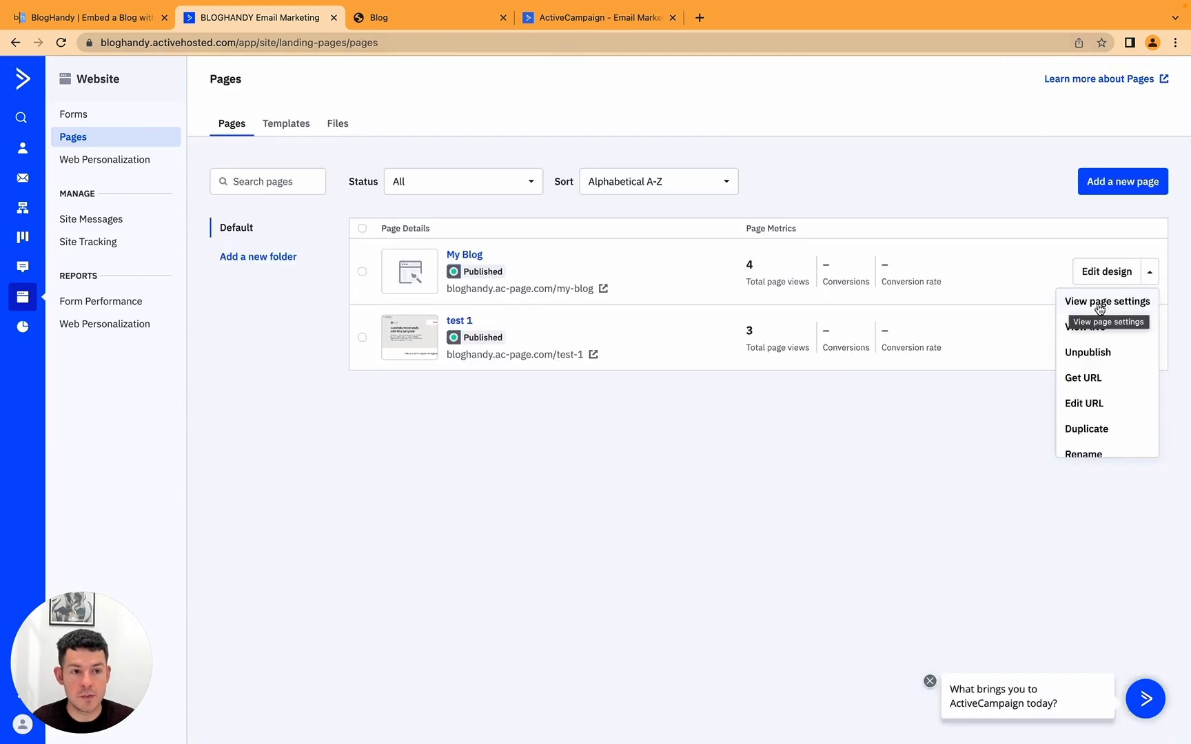
Step: Replace My Blog's placeholder body custom code with the BlogHandy script, save, and view the live my-blog page
left_click(1125, 308)
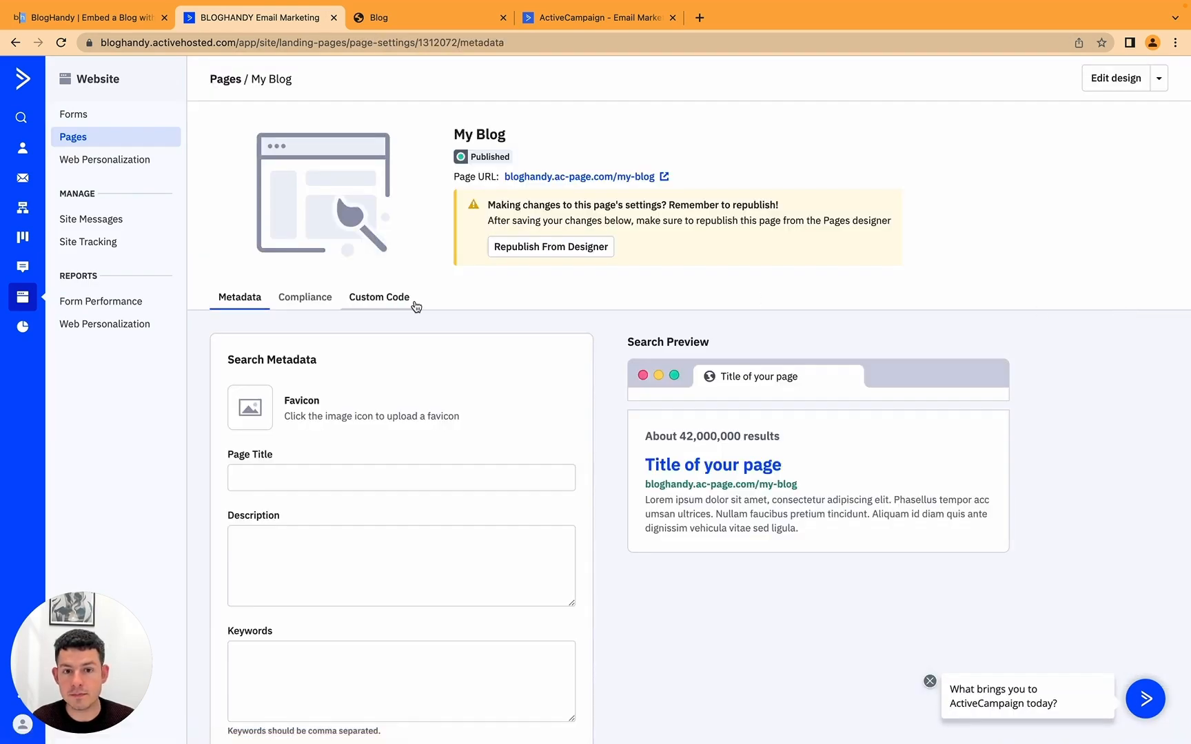
scroll(384, 519, "down", 2)
scroll(384, 520, "down", 5)
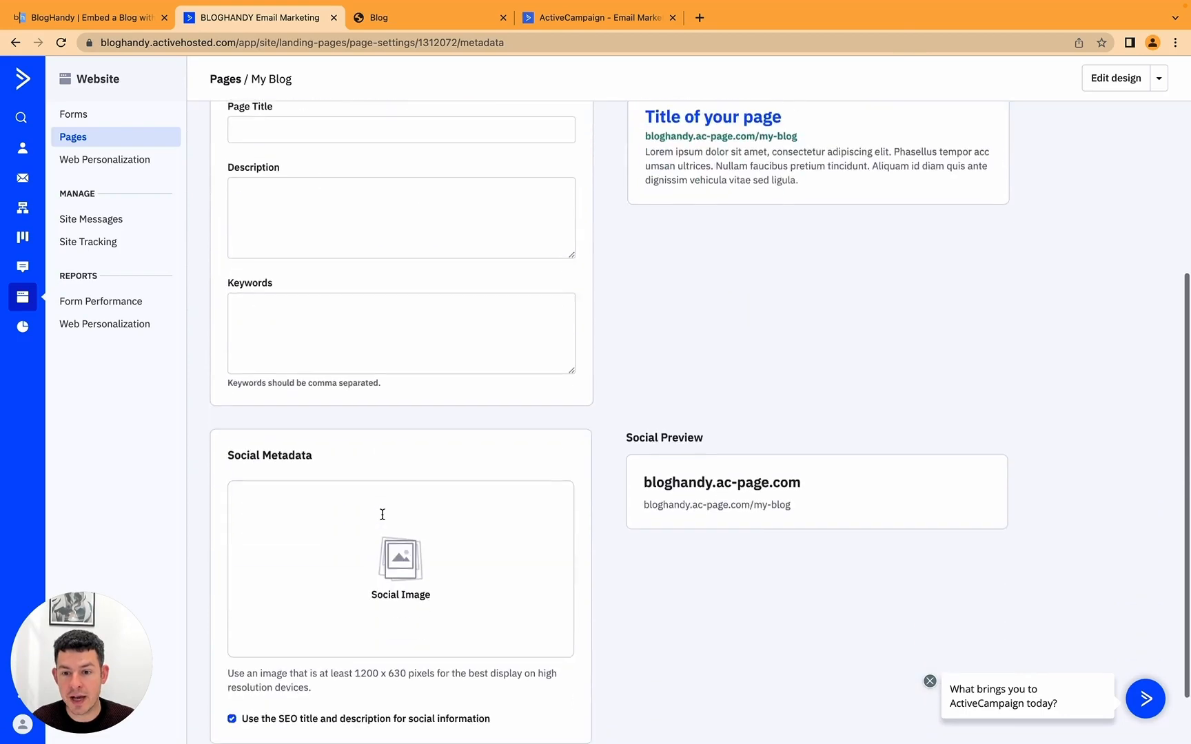
scroll(384, 519, "up", 7)
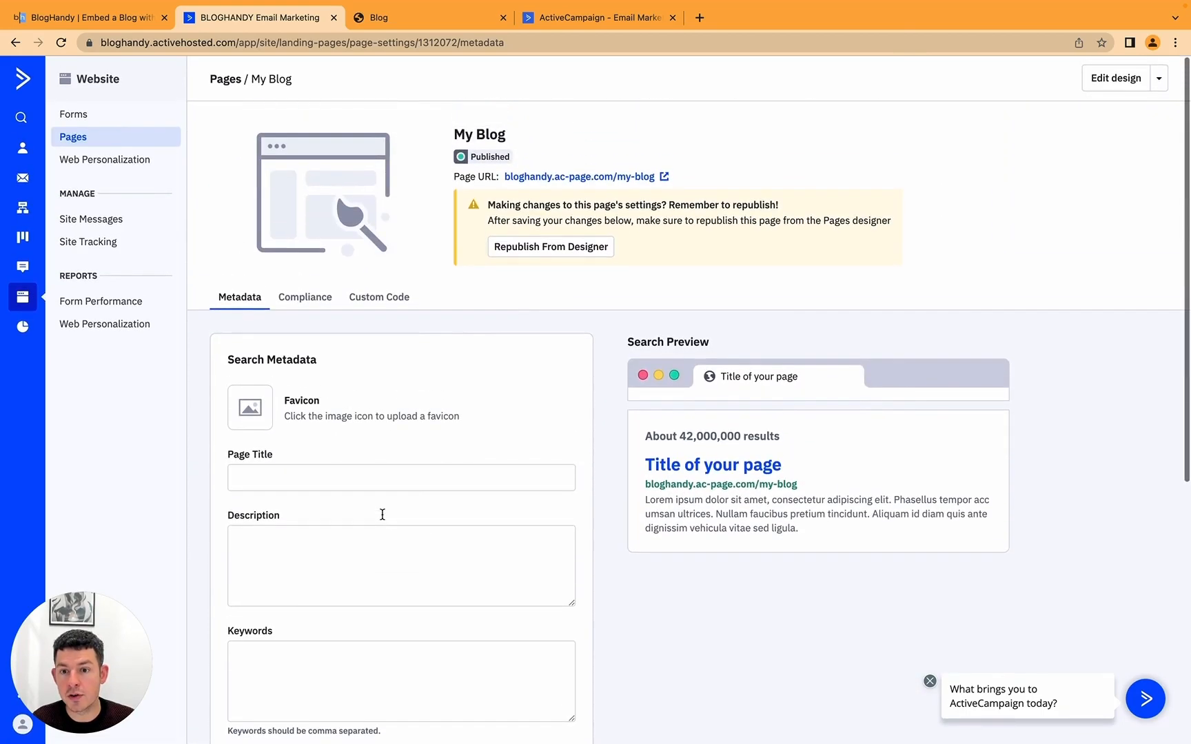
left_click(386, 299)
left_click_drag(359, 556, 211, 531)
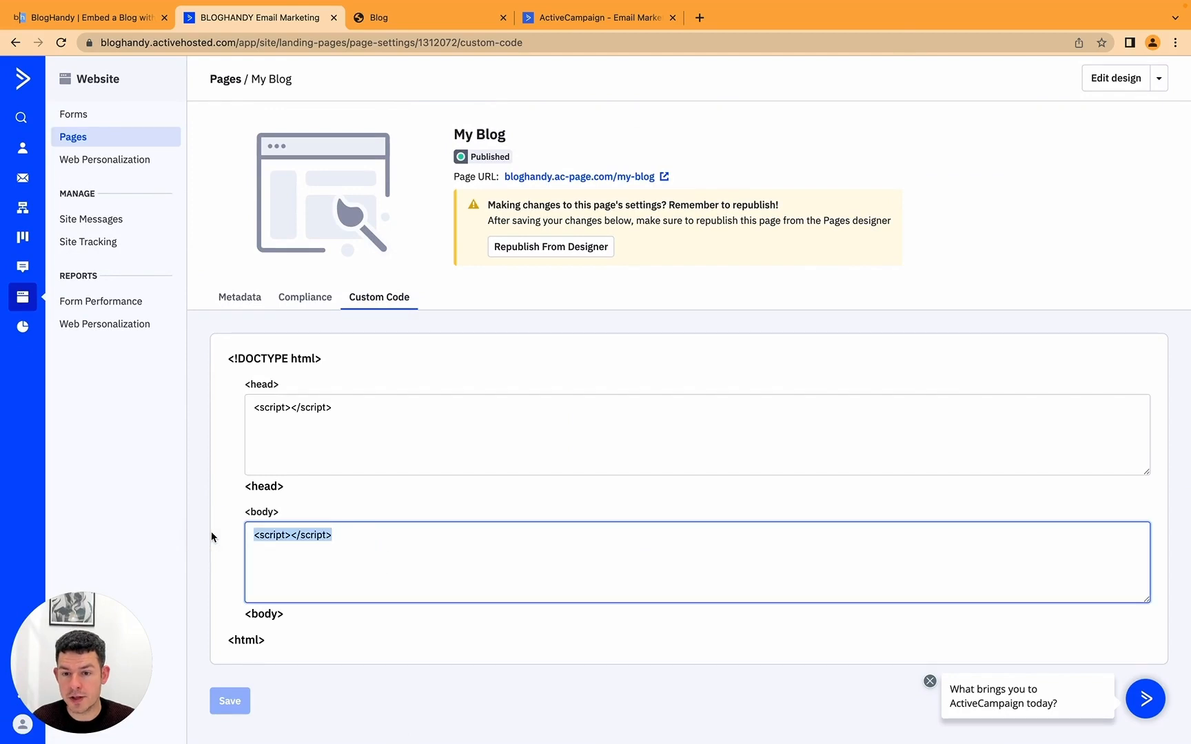
type("<script> var bh_id = \"30TGwj15ObVZJ0e9XMjU\"; </script>  <script src=\"https://www.bloghandy.com/api/bh_blogengine.js\"></script>")
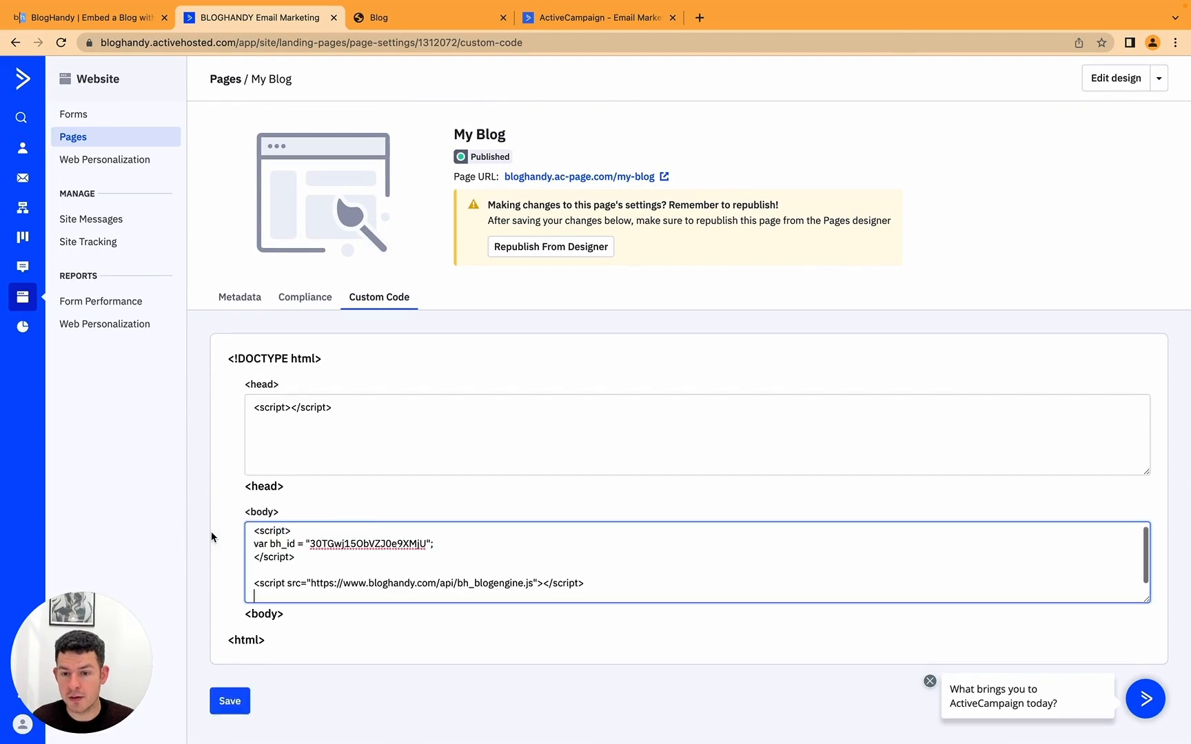
left_click(231, 701)
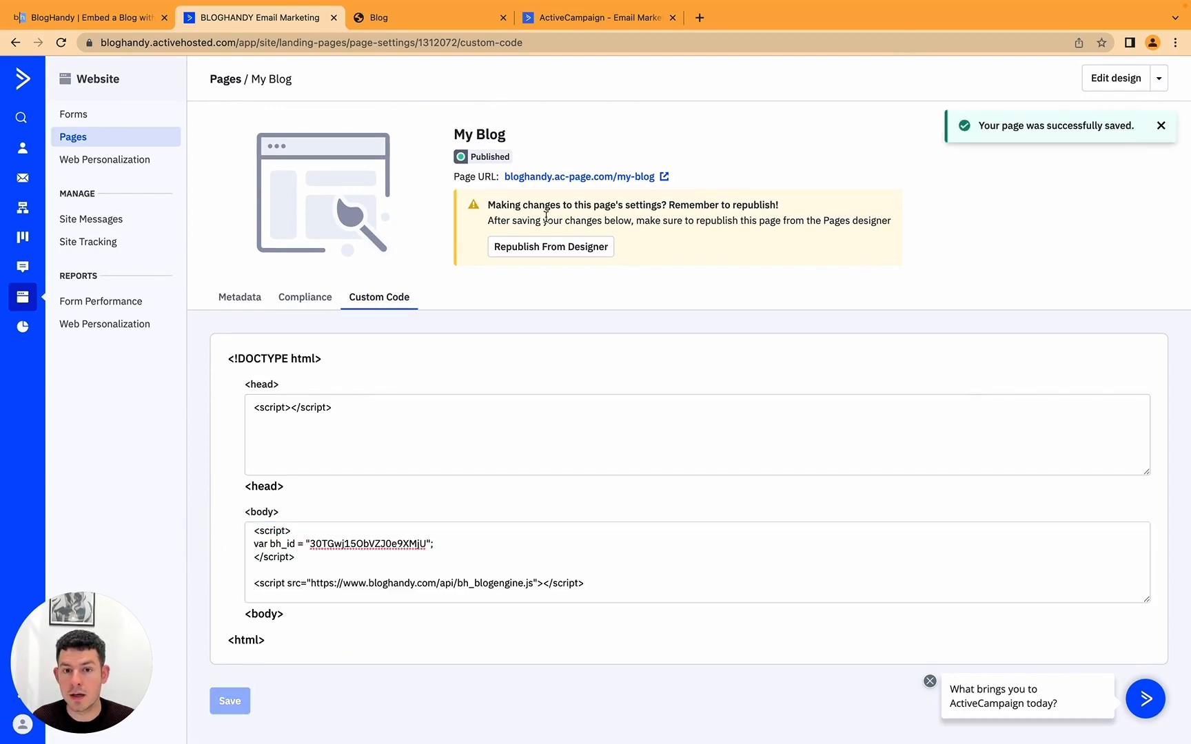
left_click(648, 176)
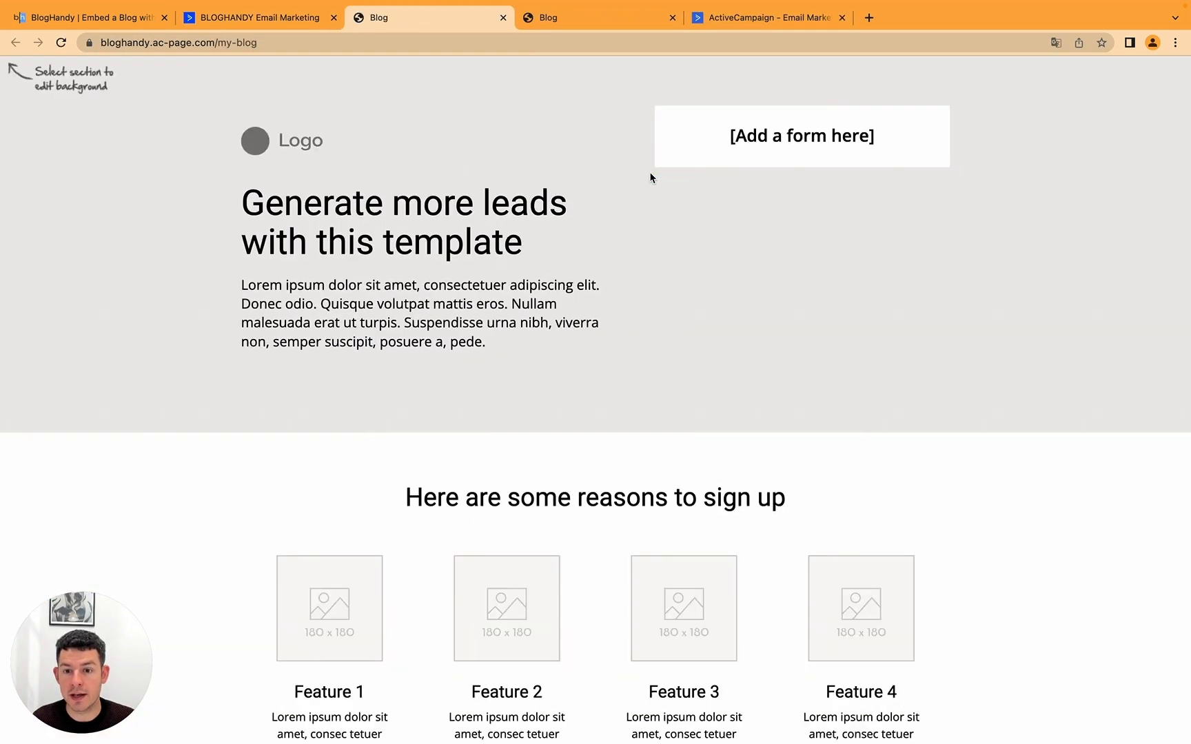
scroll(649, 178, "down", 10)
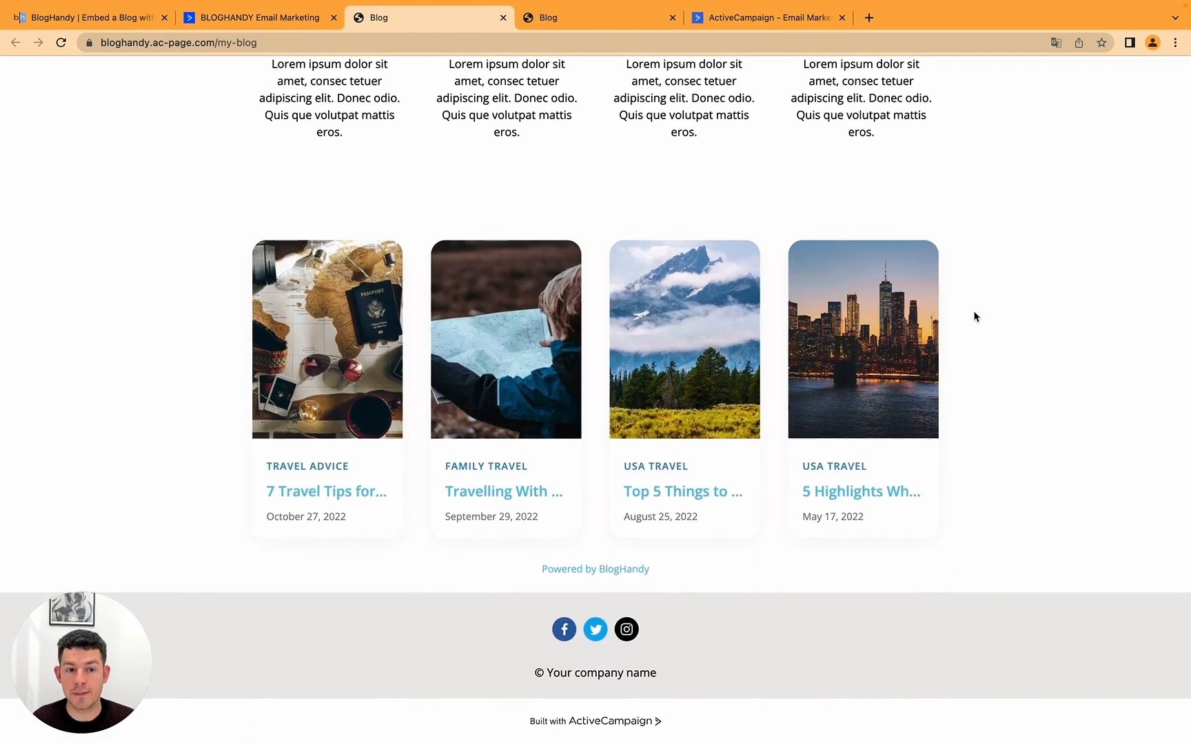
scroll(644, 231, "up", 10)
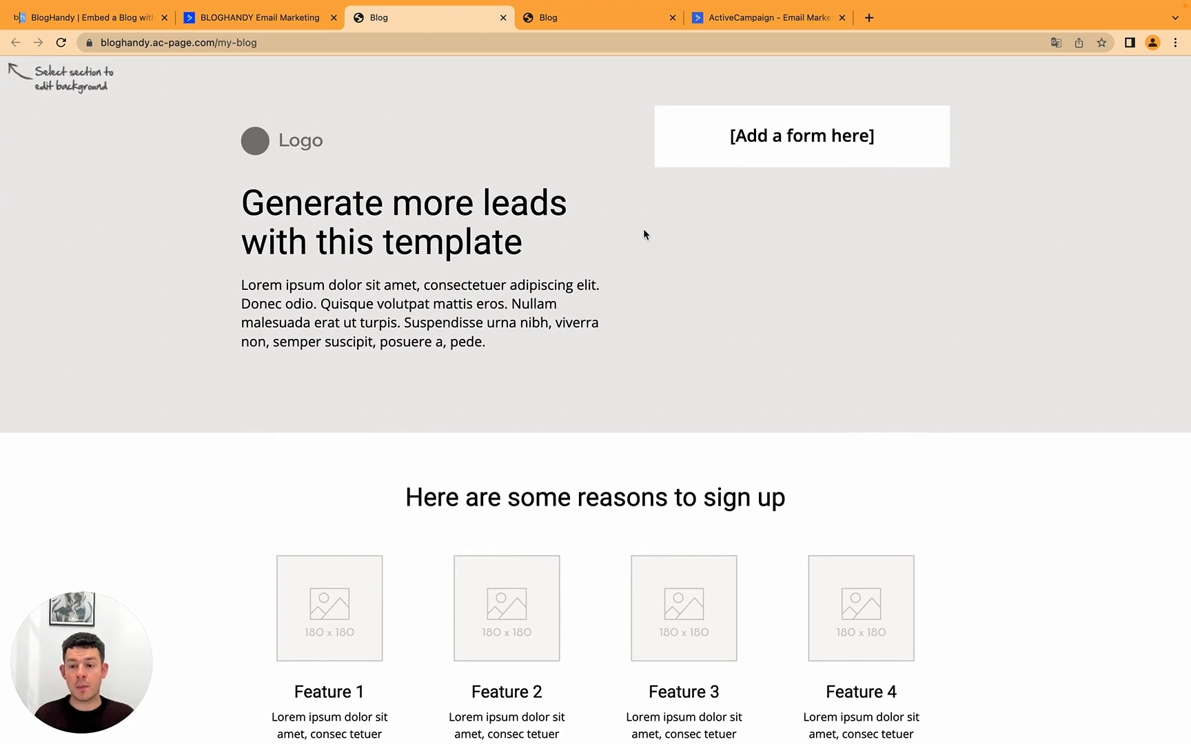